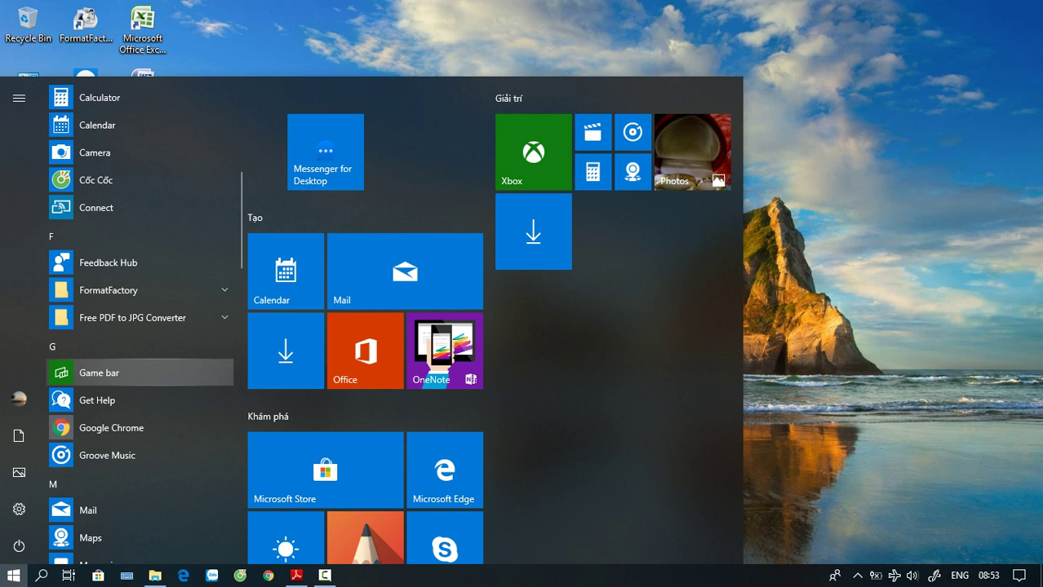
- Open the file location of Camtasia Studio 8 from the TechSmith program group
scroll(138, 327, "down", 7)
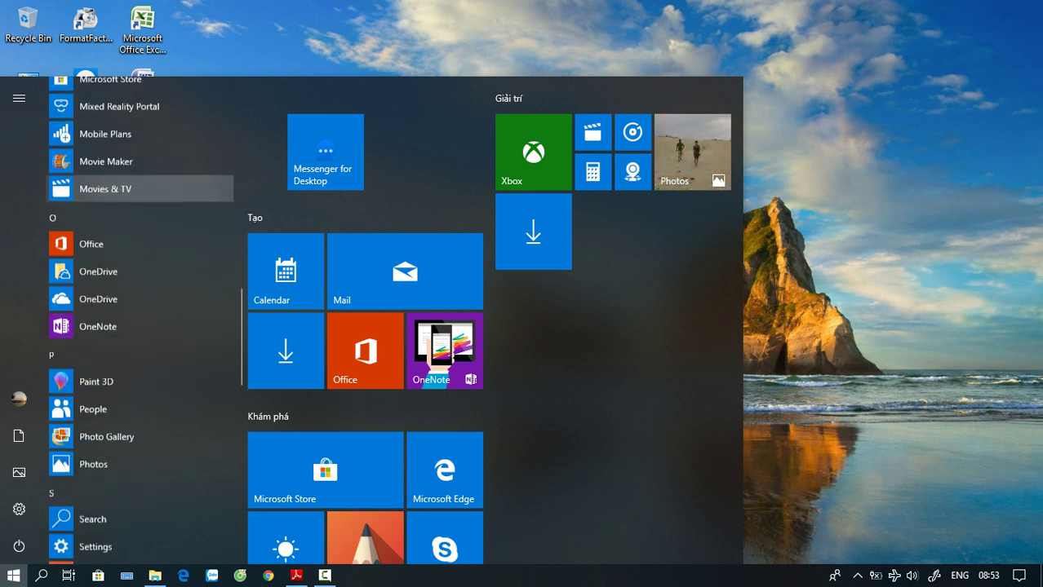
scroll(139, 326, "down", 6)
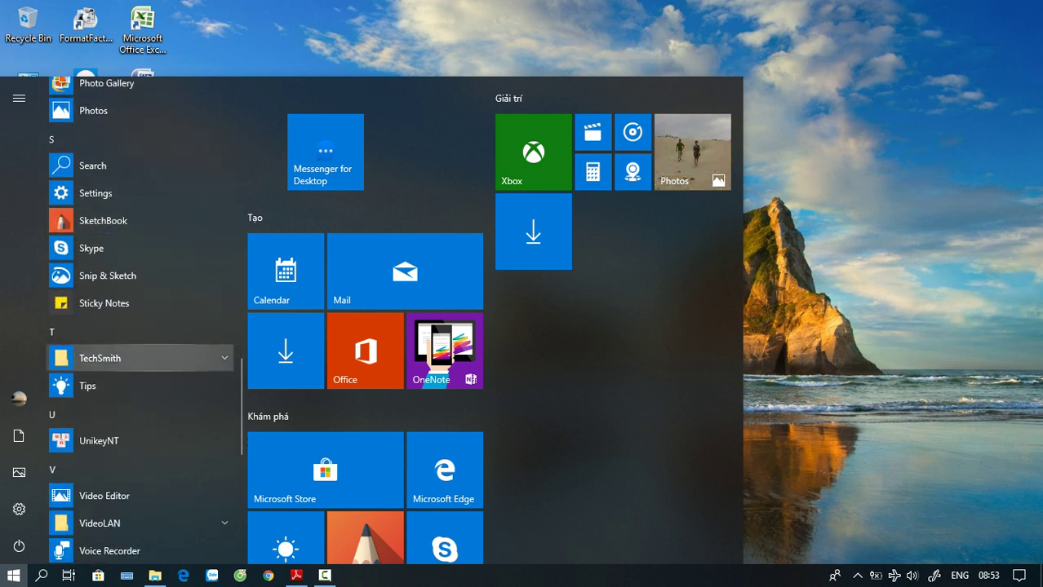
left_click(139, 358)
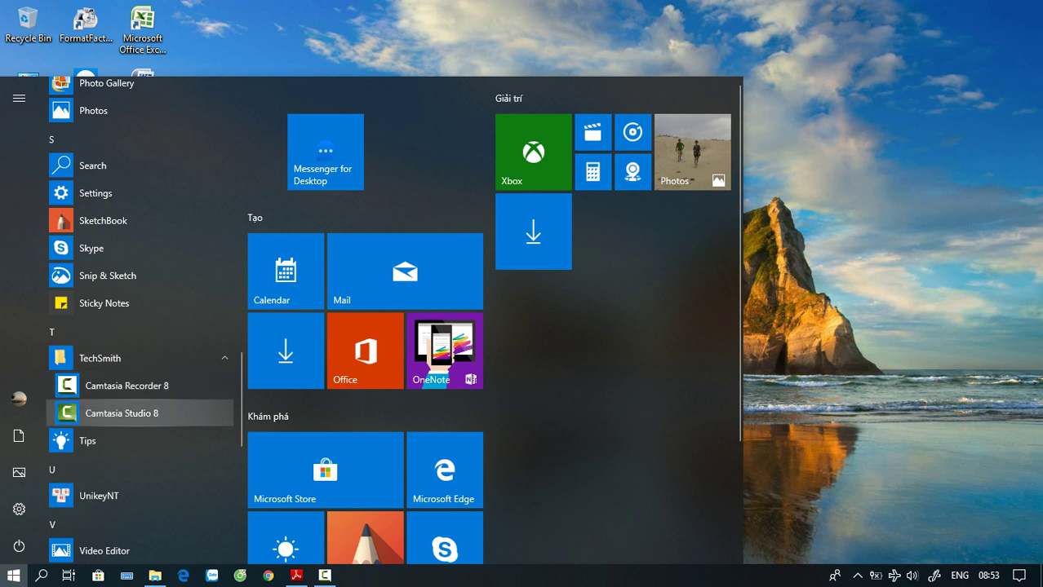
right_click(131, 413)
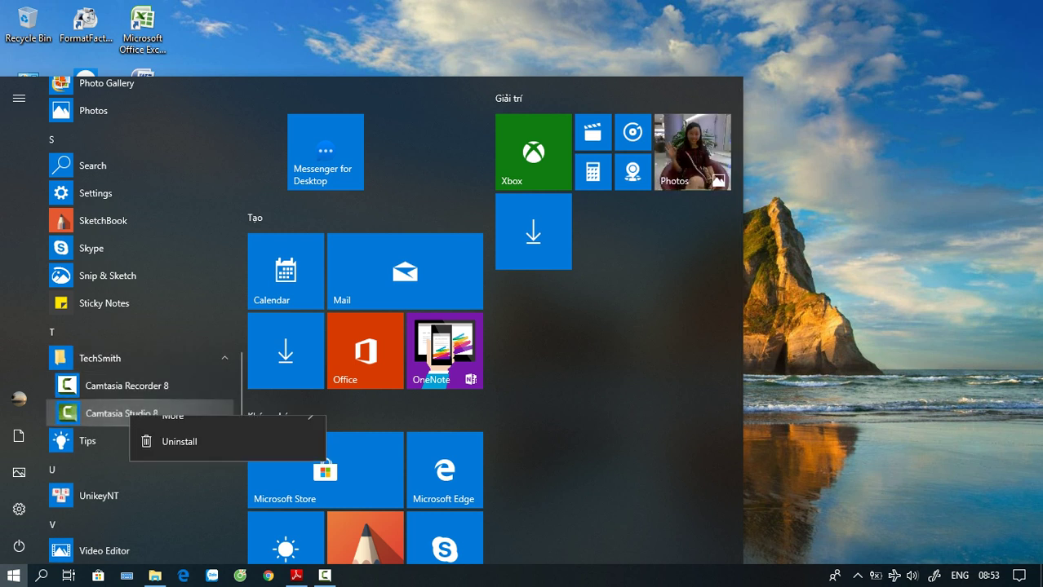
mouse_move(228, 461)
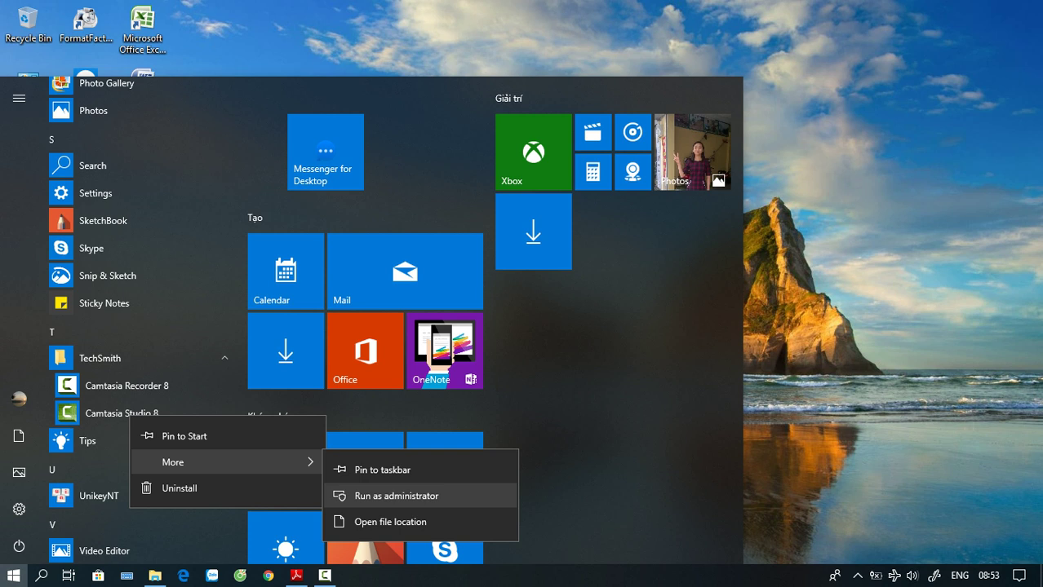
left_click(390, 522)
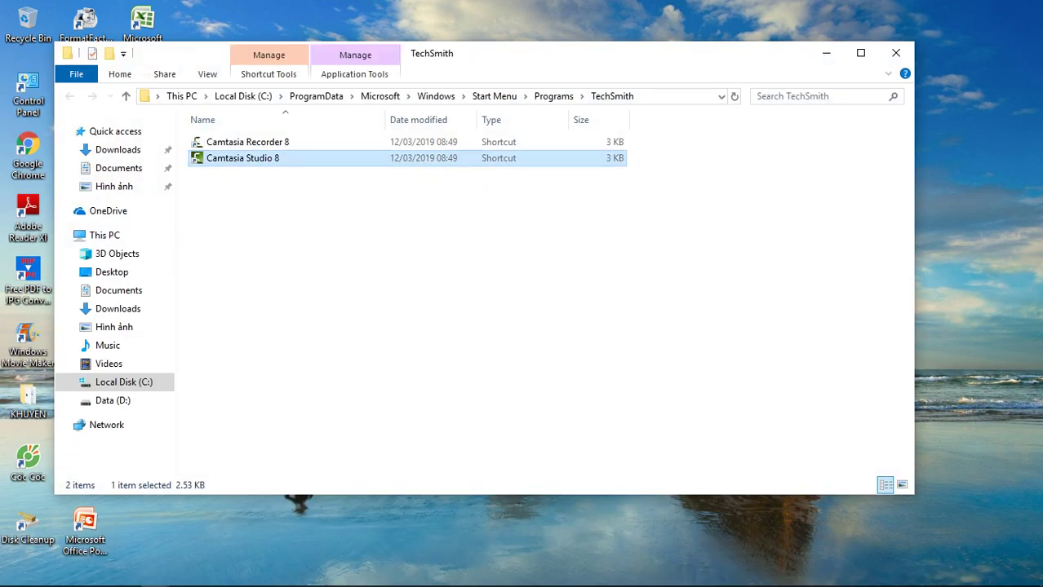
- Create a desktop shortcut for Camtasia Studio 8 from its entry in the TechSmith folder
right_click(259, 158)
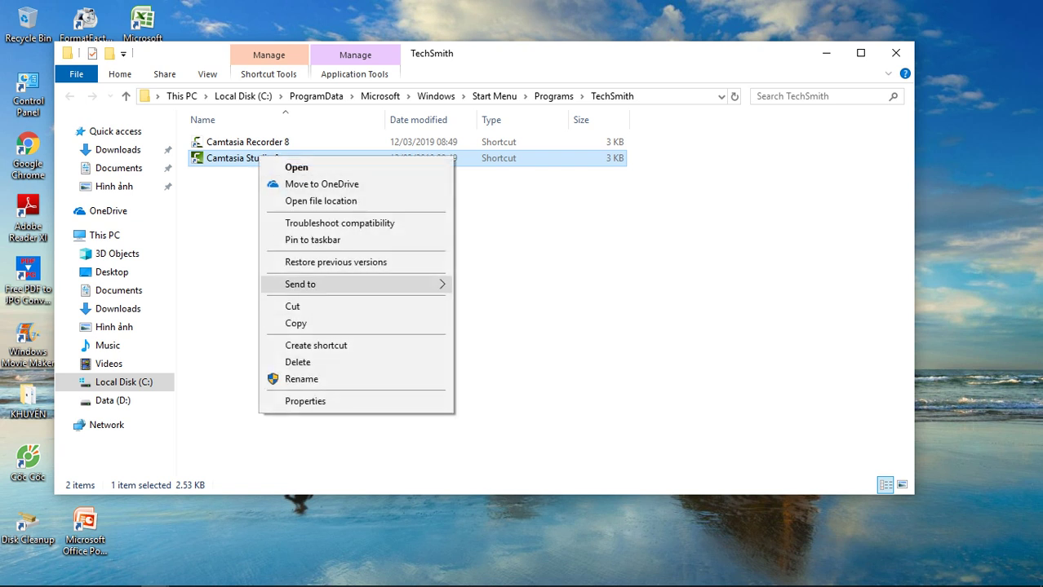
mouse_move(359, 284)
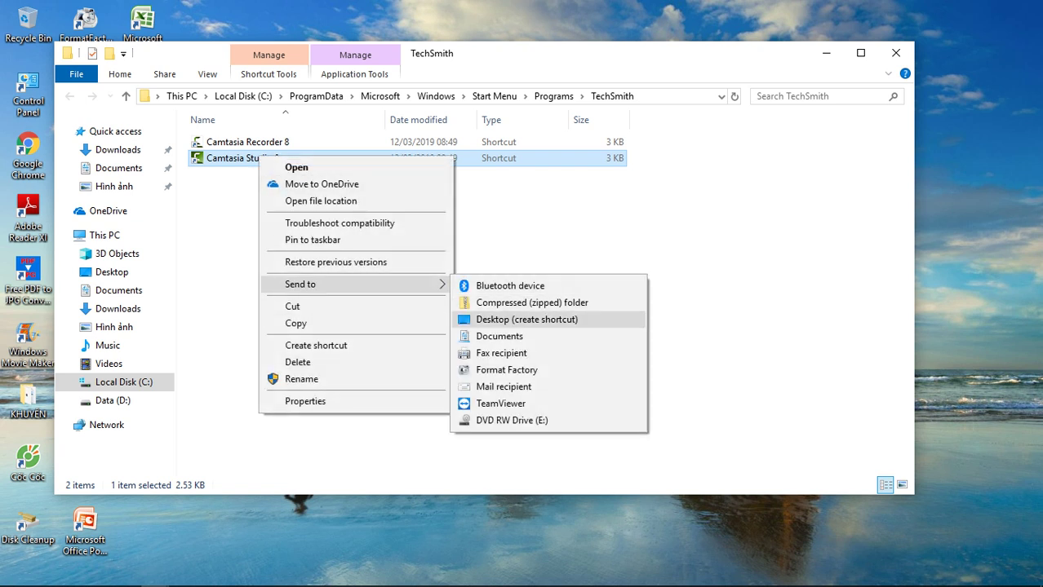
left_click(526, 319)
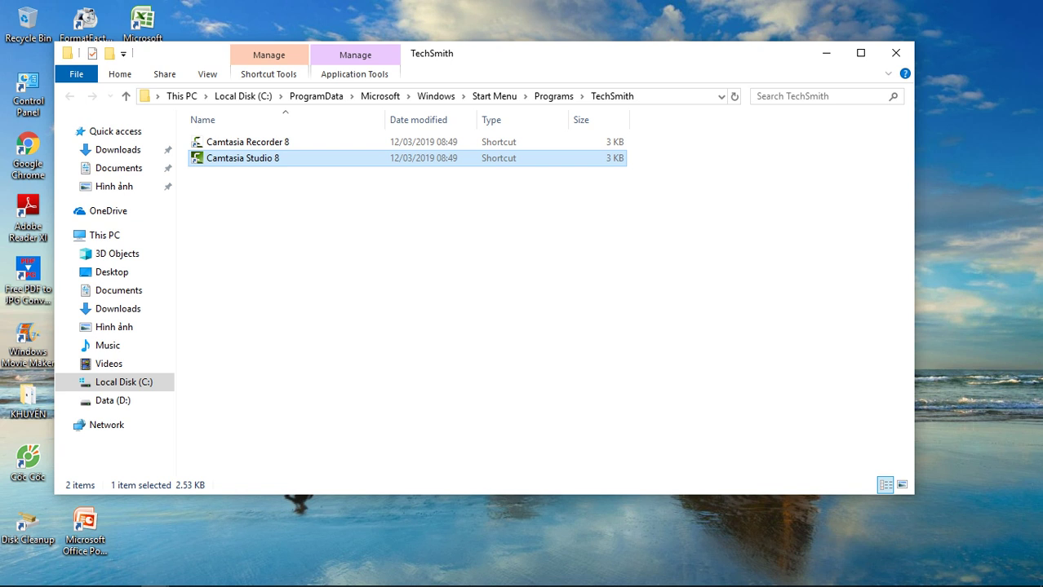
right_click(222, 159)
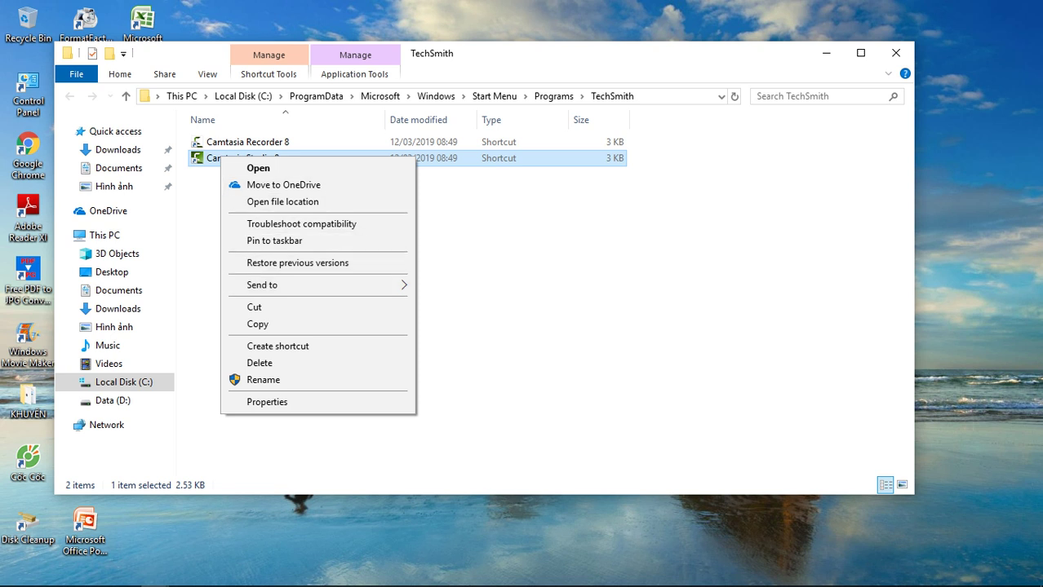
right_click(209, 157)
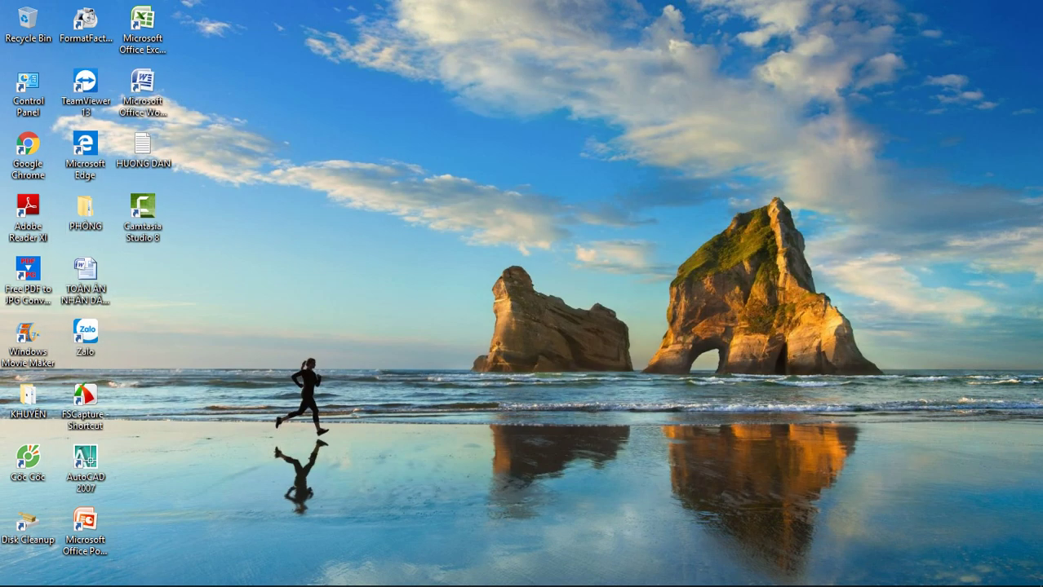
right_click(142, 211)
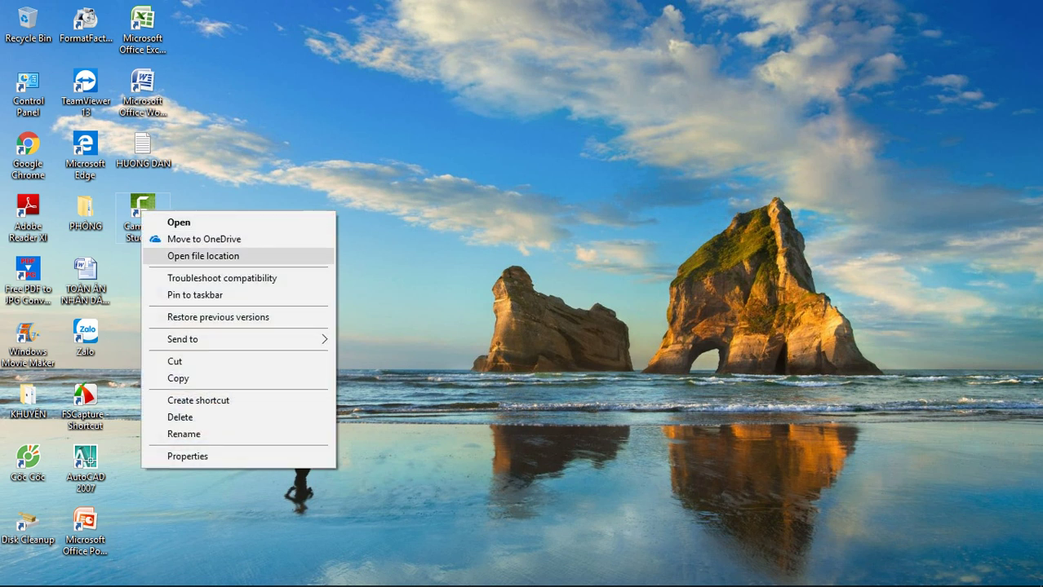
left_click(203, 256)
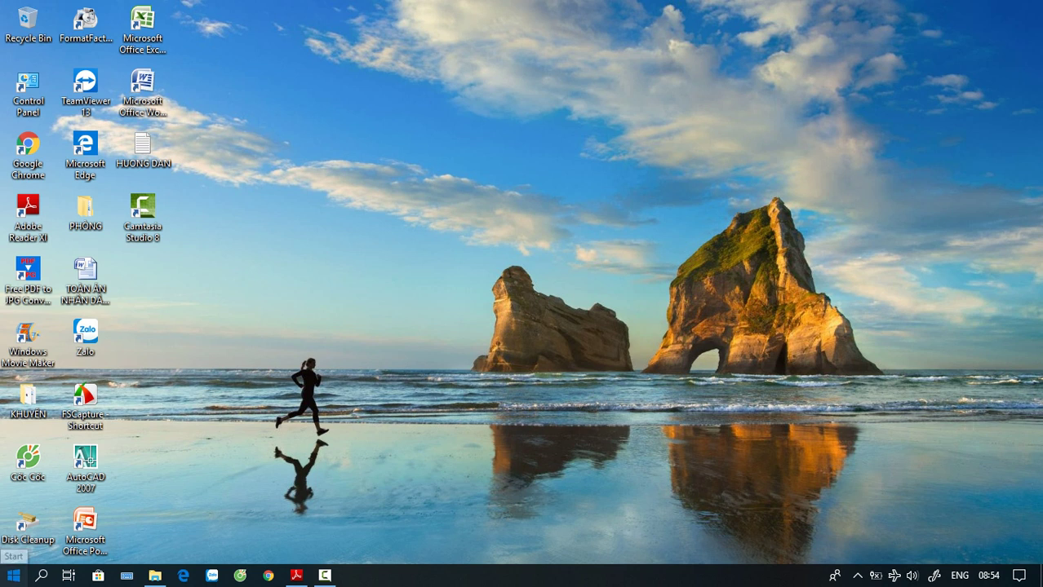
- Find Camtasia Studio 8 in the TechSmith program group and run it as administrator
left_click(13, 575)
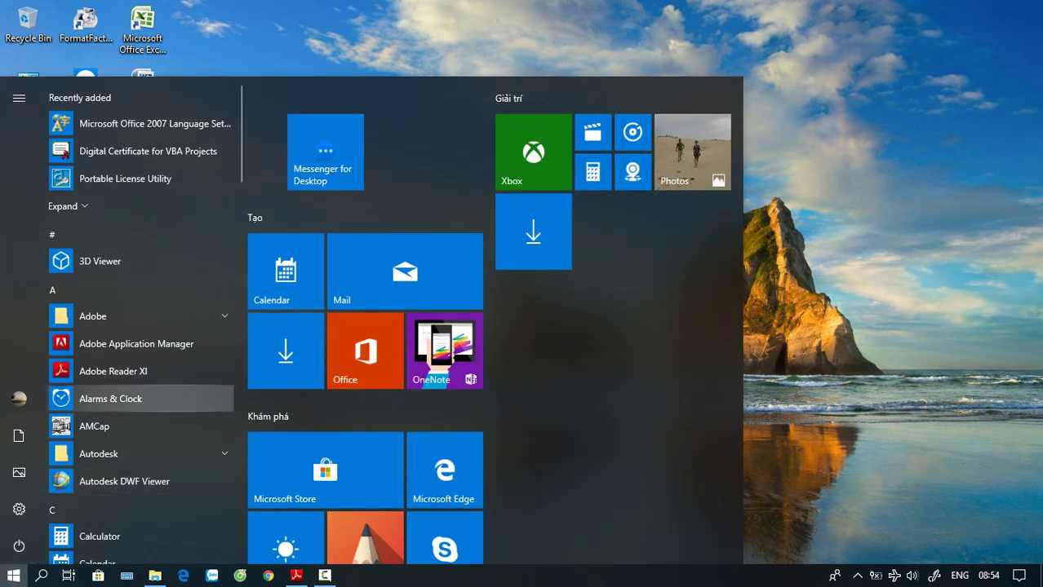
scroll(122, 490, "down", 5)
scroll(139, 401, "down", 5)
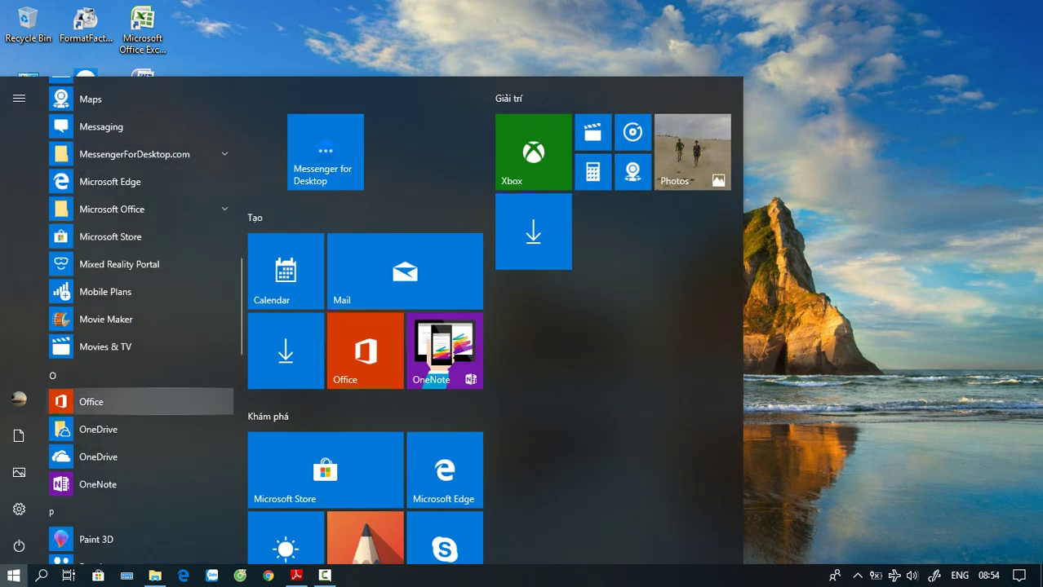
scroll(138, 383, "down", 5)
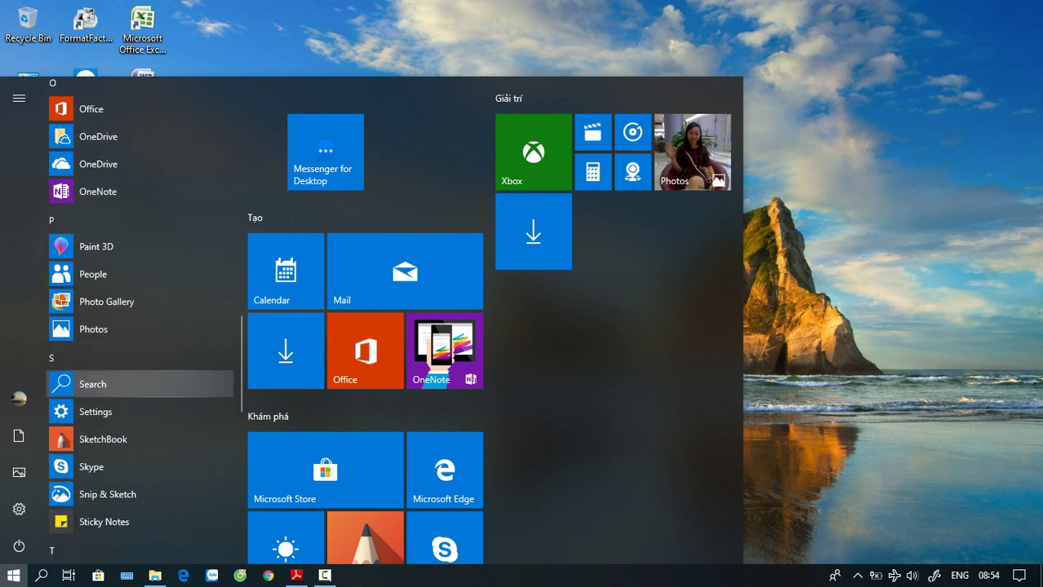
scroll(139, 360, "down", 2)
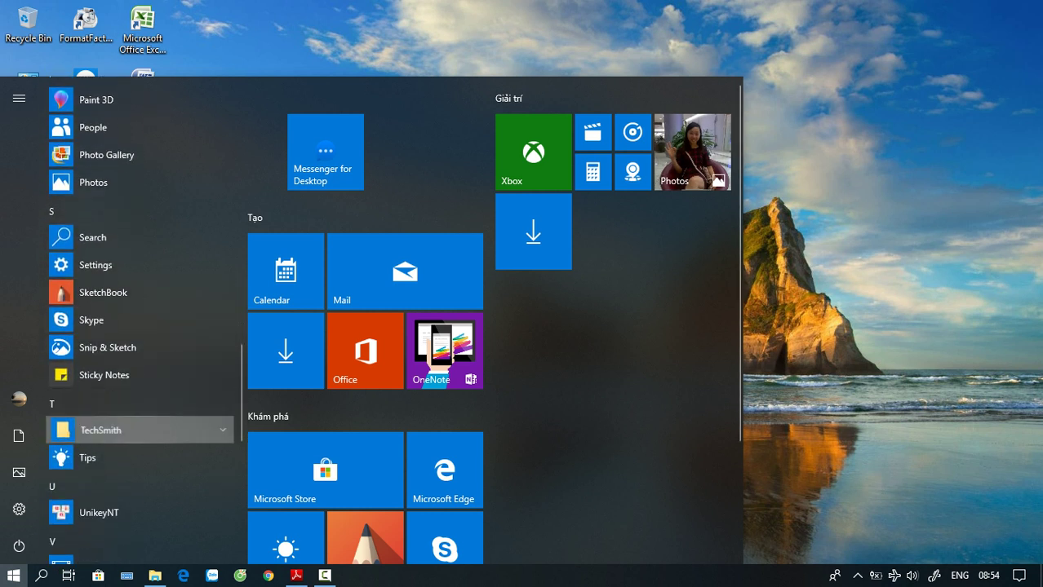
left_click(139, 430)
right_click(94, 485)
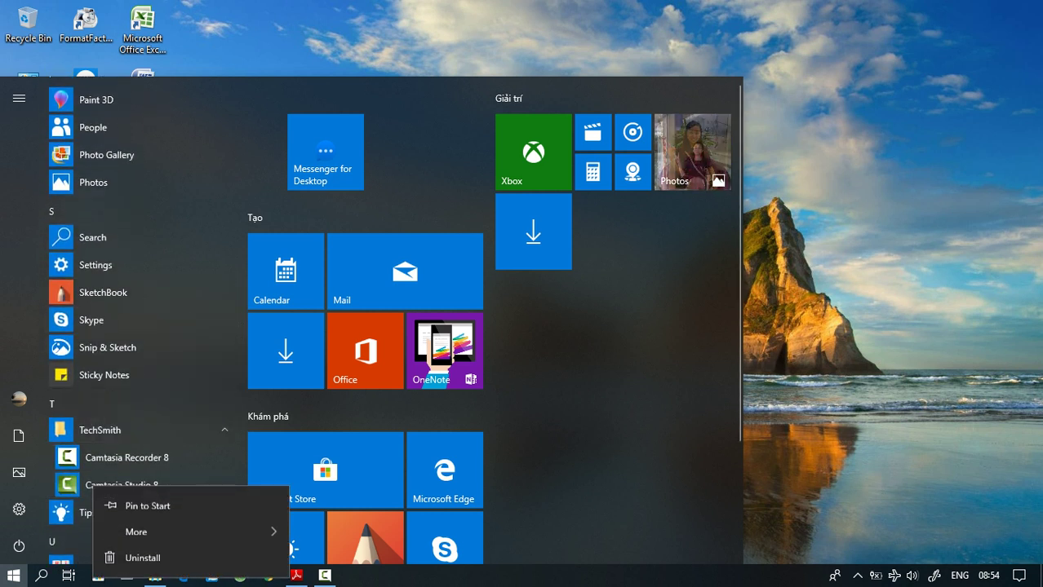
mouse_move(188, 532)
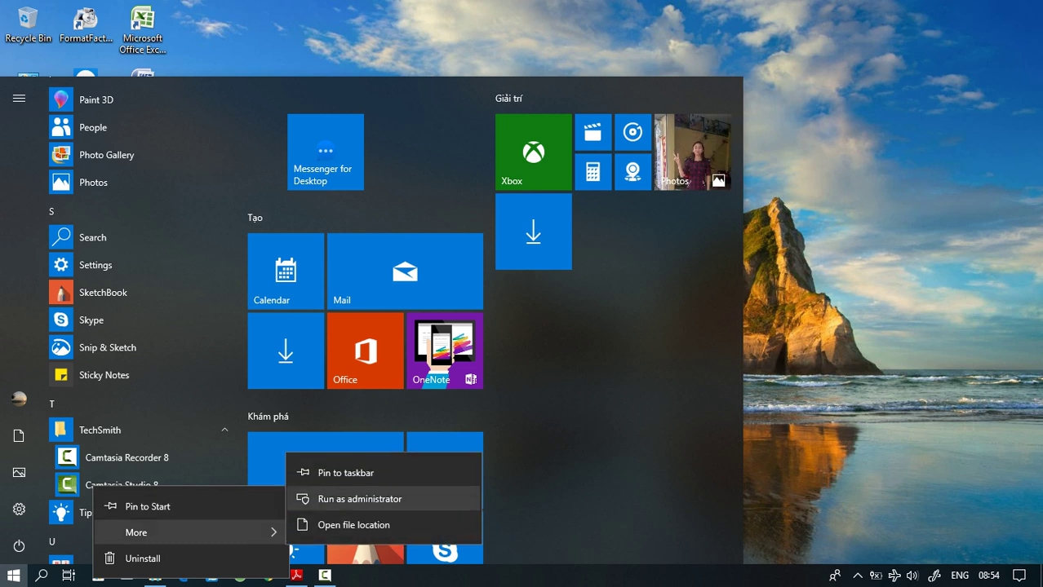
left_click(367, 499)
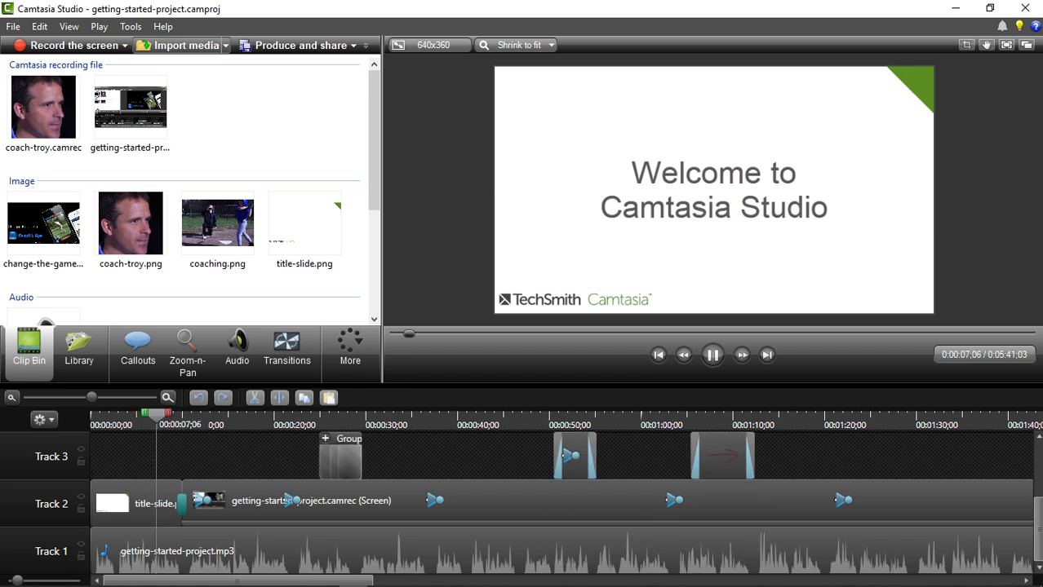
- Look through Camtasia Studio's help commands, from tutorials and update checking to the TechSmith web links, without running any
key("alt+h")
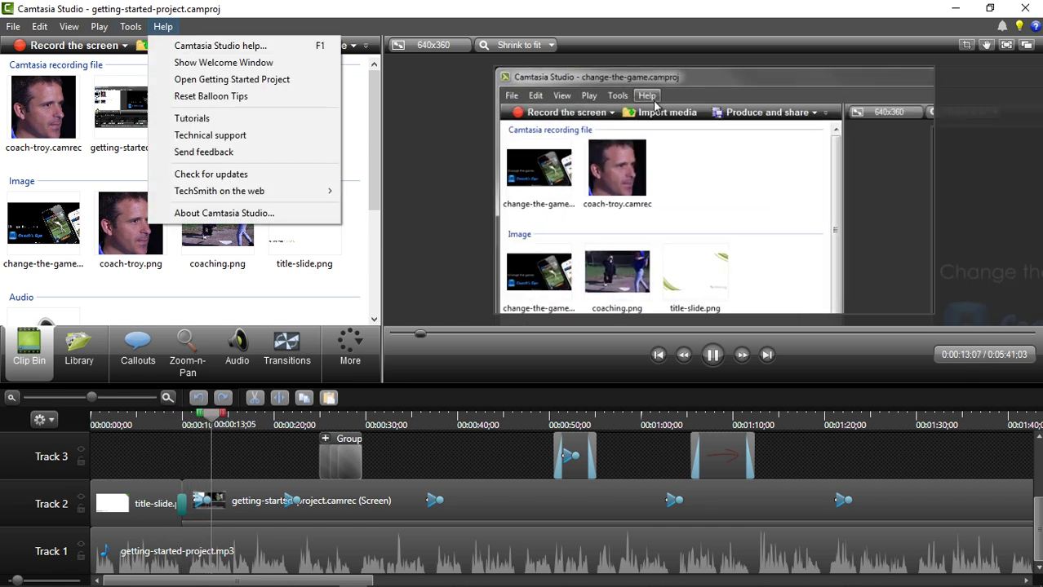
key("Left")
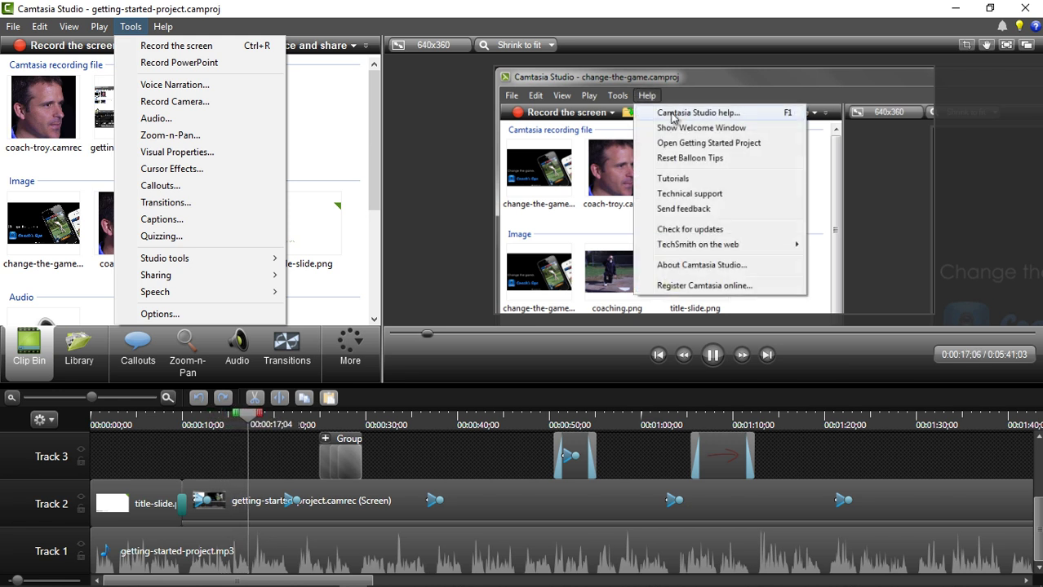
key("Right")
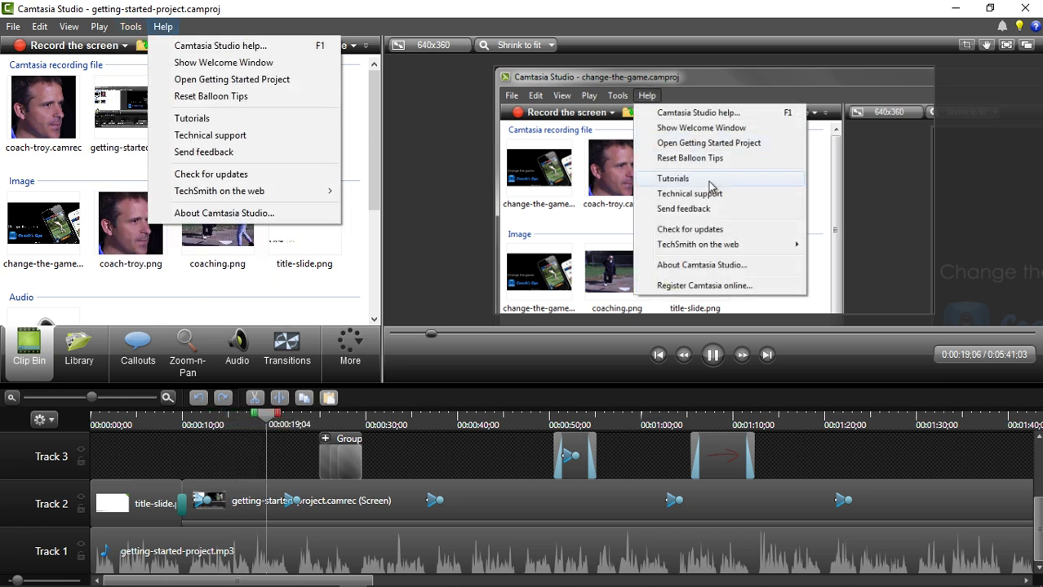
key("Down")
key("Down")
key("Down")
key("Down")
key("Down")
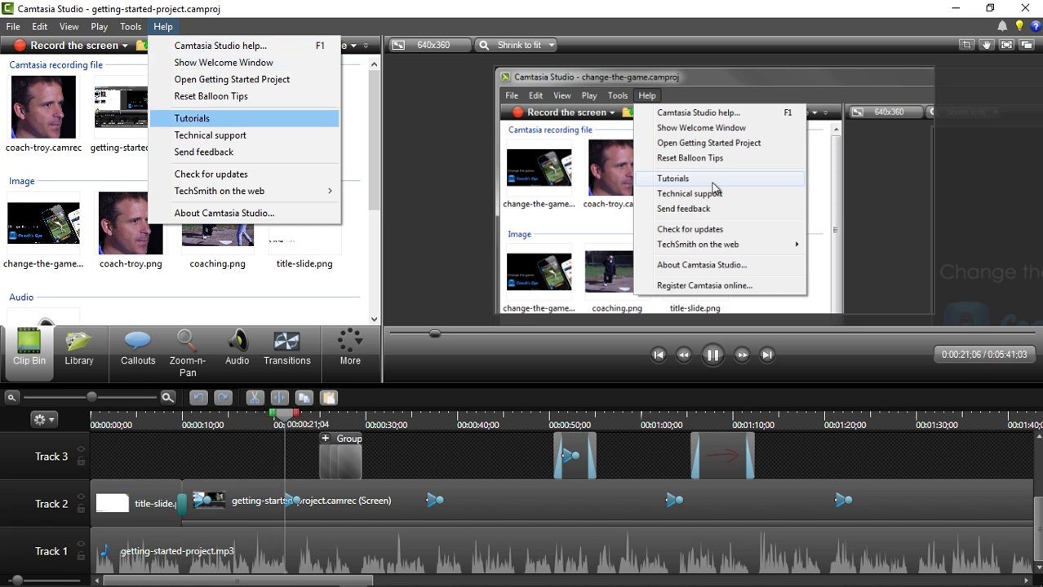
key("Down")
key("Down")
key("Down")
key("Down")
key("Down")
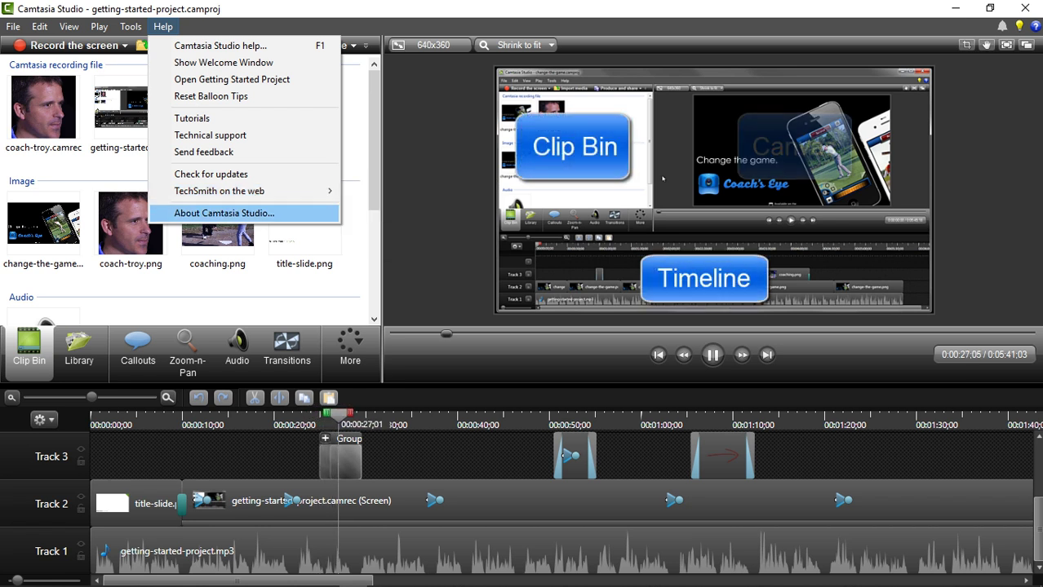
key("Up")
key("Right")
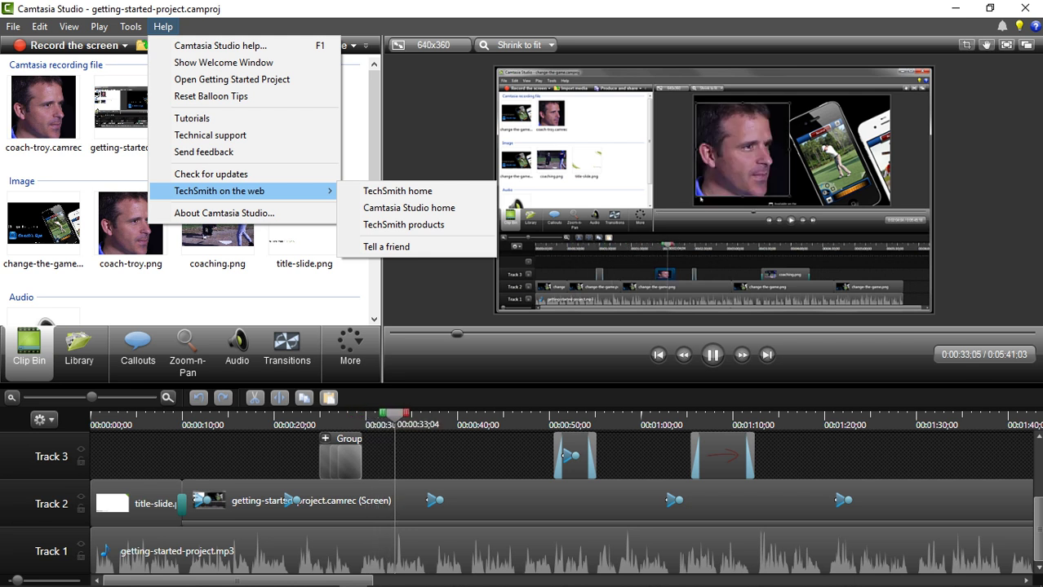
key("Down")
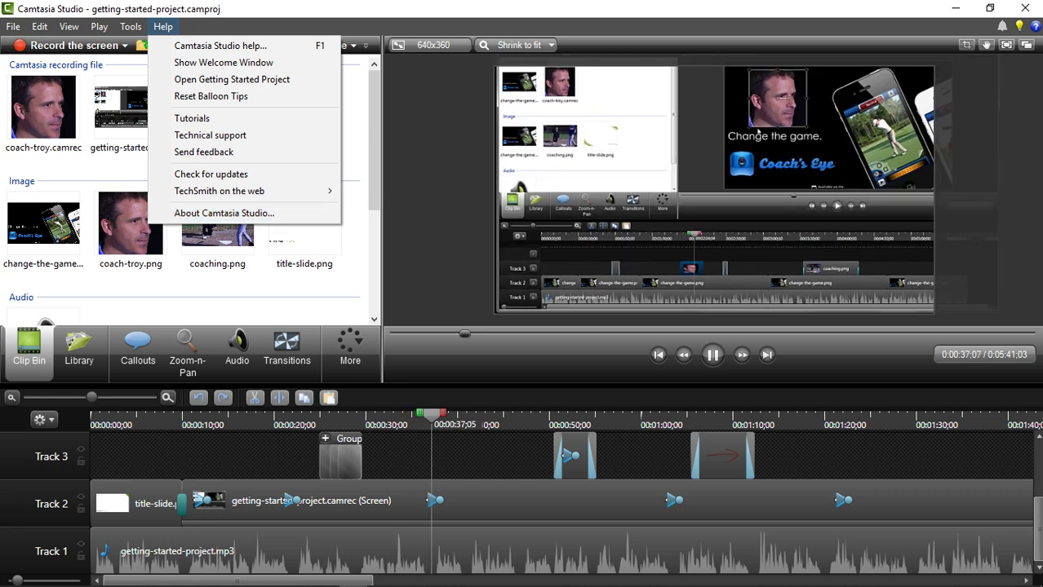
key("Down")
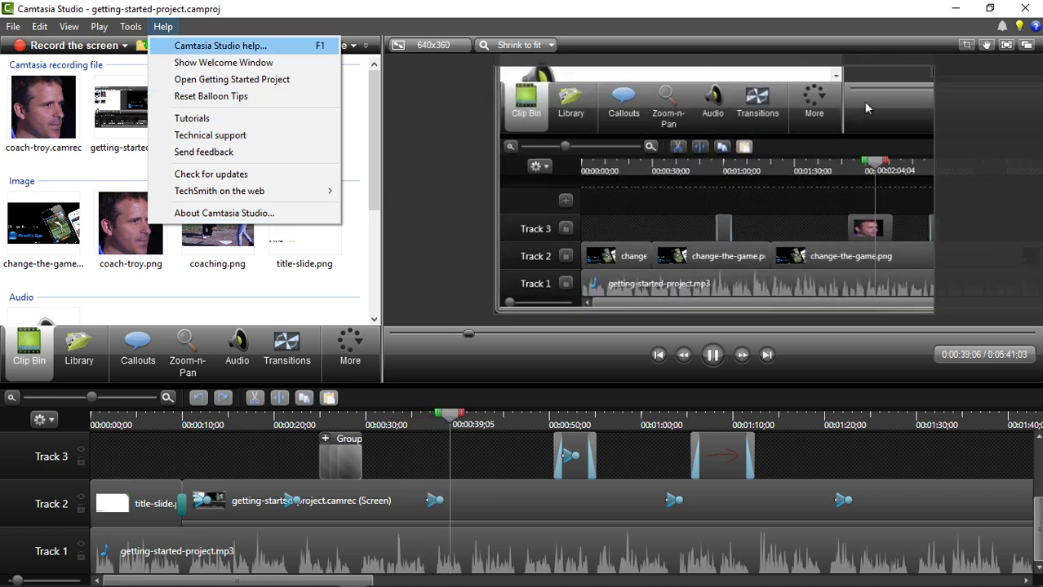
key("Escape")
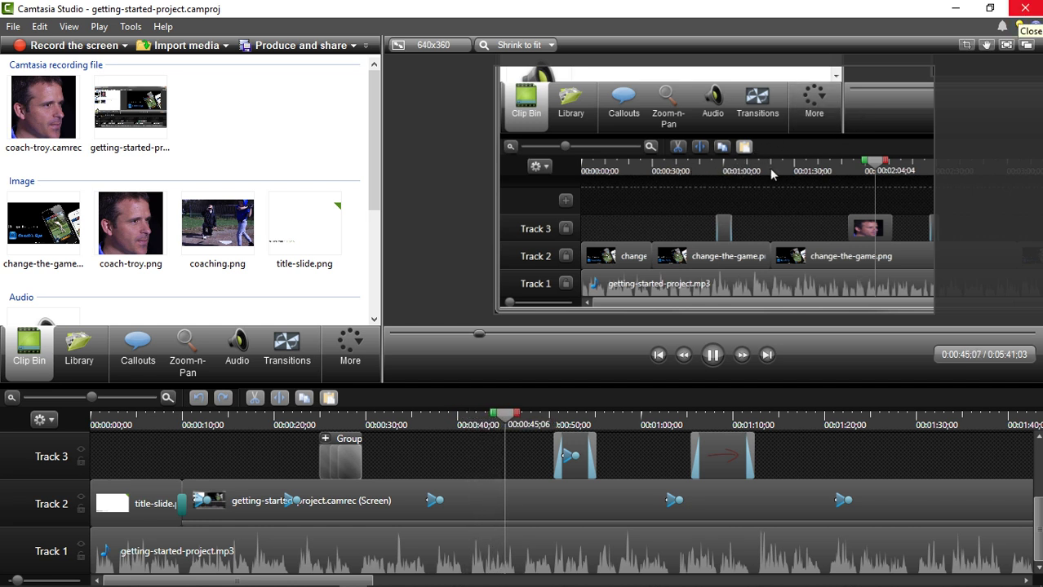
- Close Camtasia Studio and turn on the computer's Wi-Fi
left_click(1025, 8)
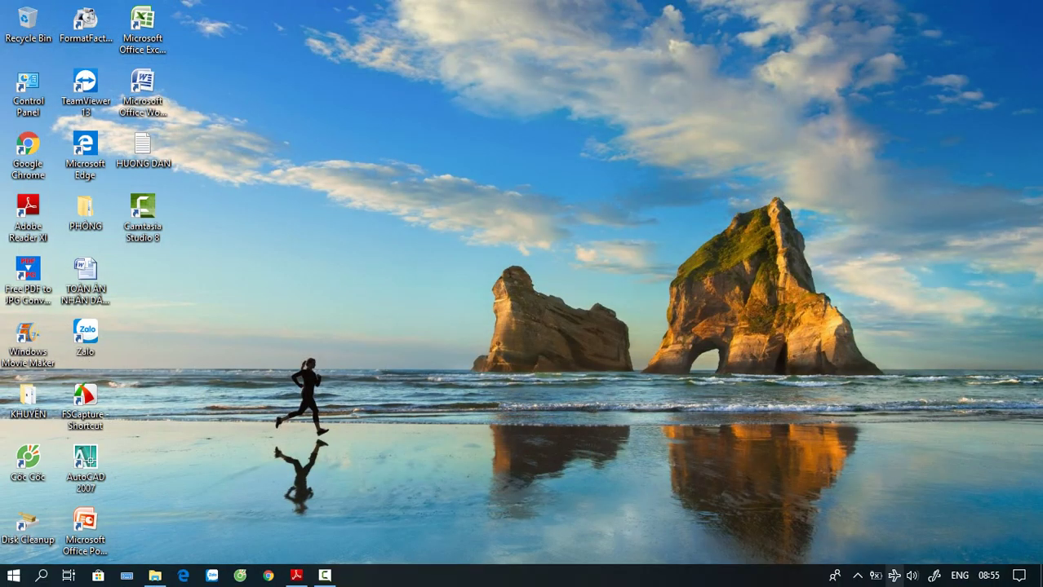
left_click(894, 576)
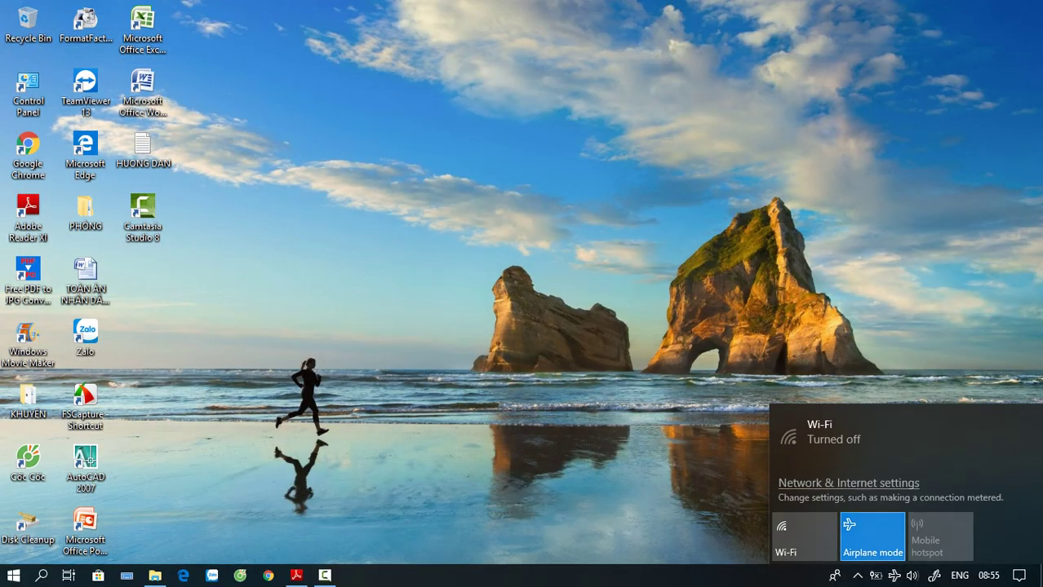
left_click(804, 536)
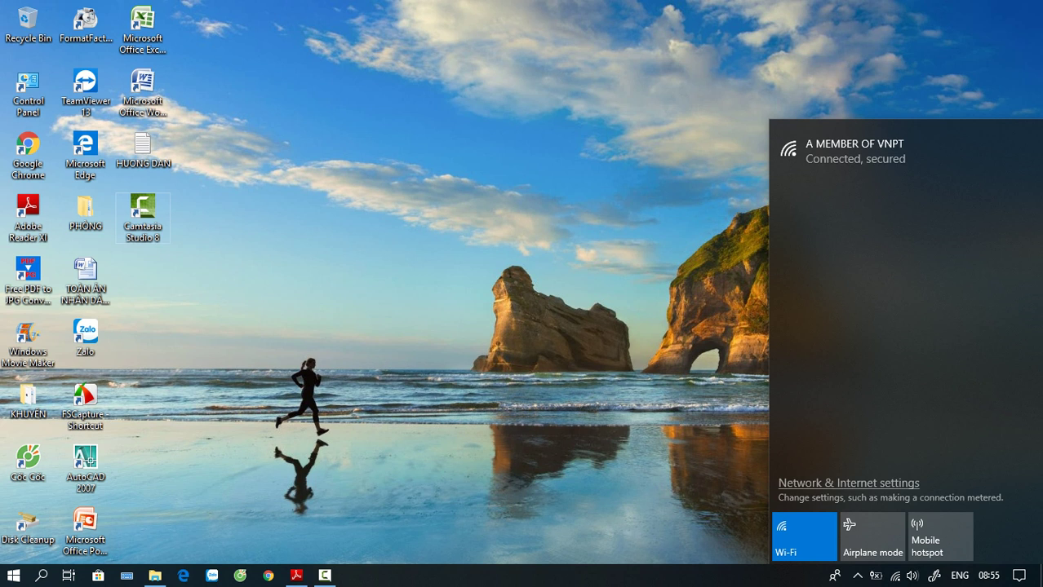
key("Escape")
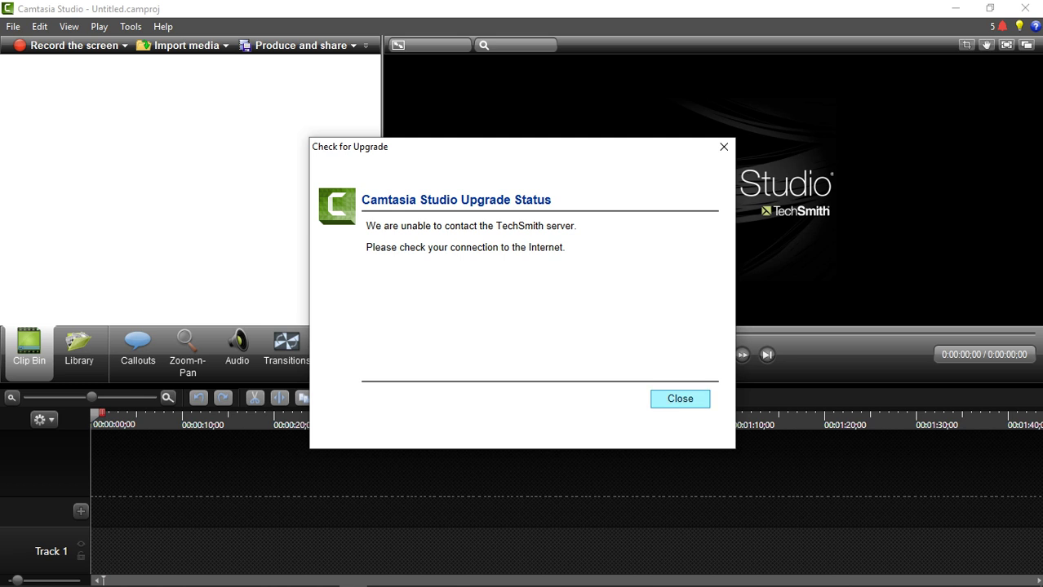
- Dismiss the upgrade status dialog, and close the Welcome dialog with its showing at startup turned off
left_click(680, 399)
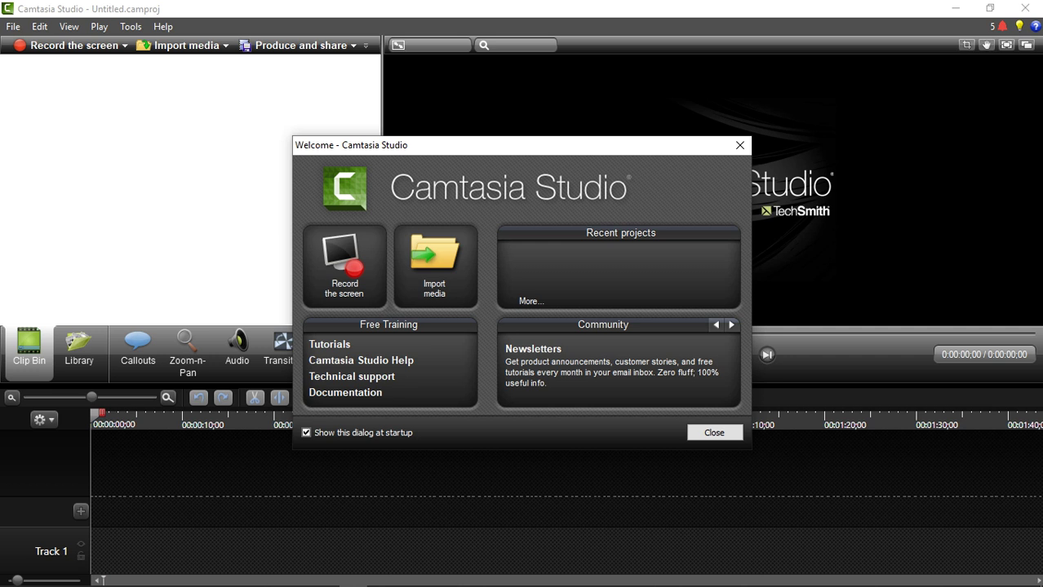
key("space")
key("Tab")
key("space")
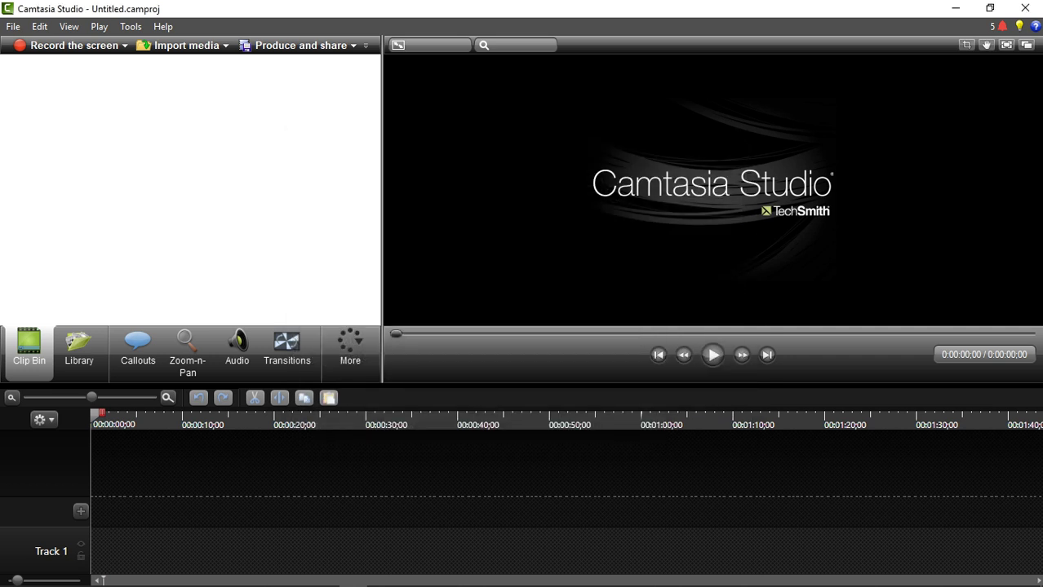
- Open the program options and review the upgrade check settings and the PowerPoint, mobile sharing and Google Drive settings
key("alt+h")
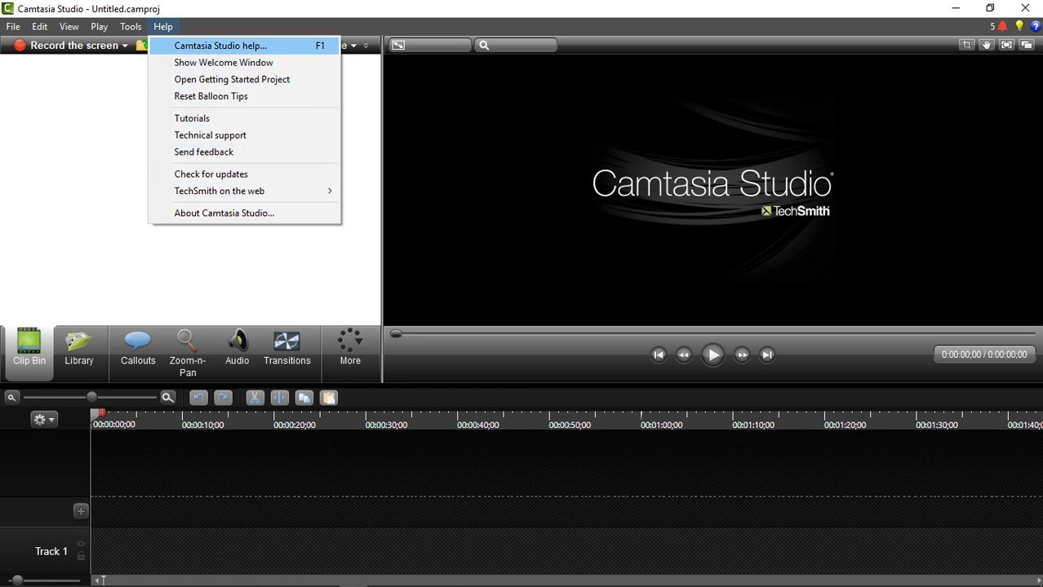
key("Escape")
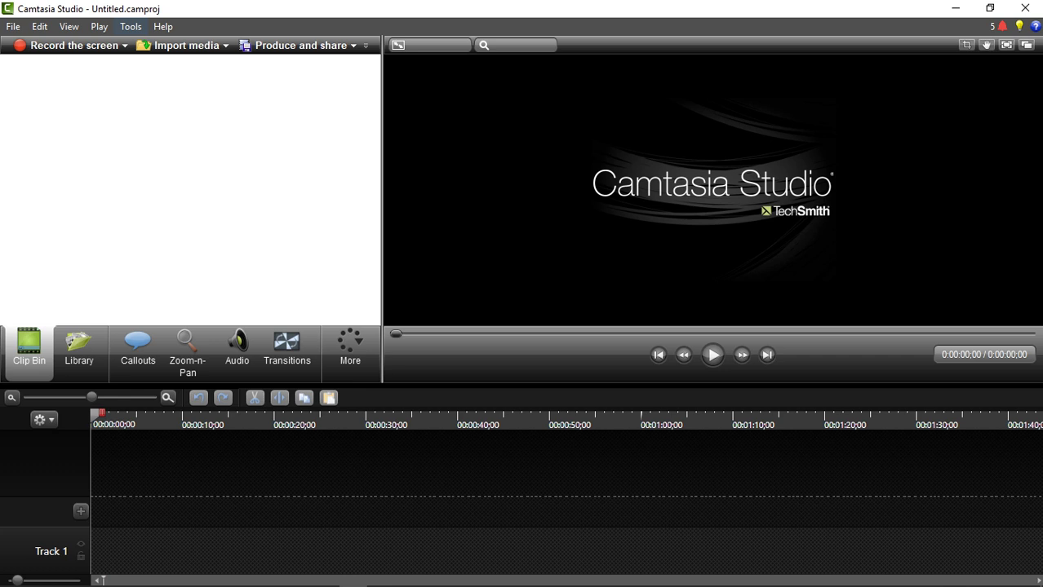
key("alt+t")
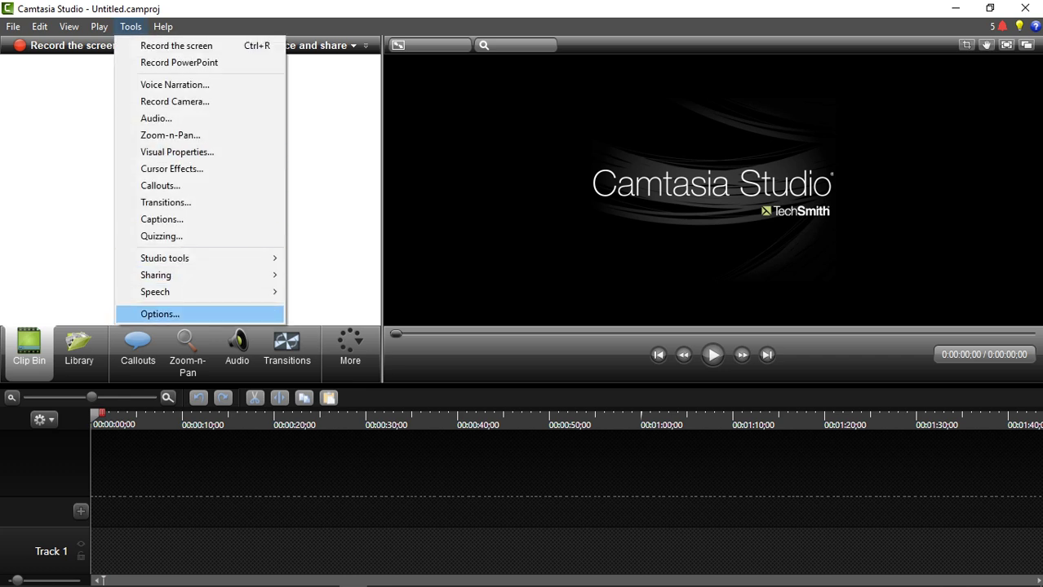
key("Return")
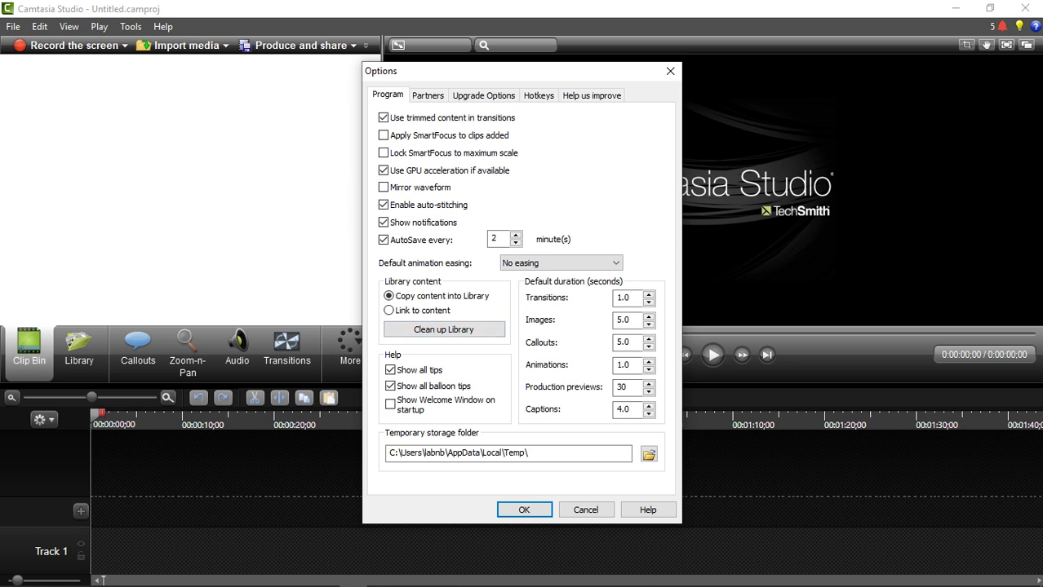
left_click(483, 95)
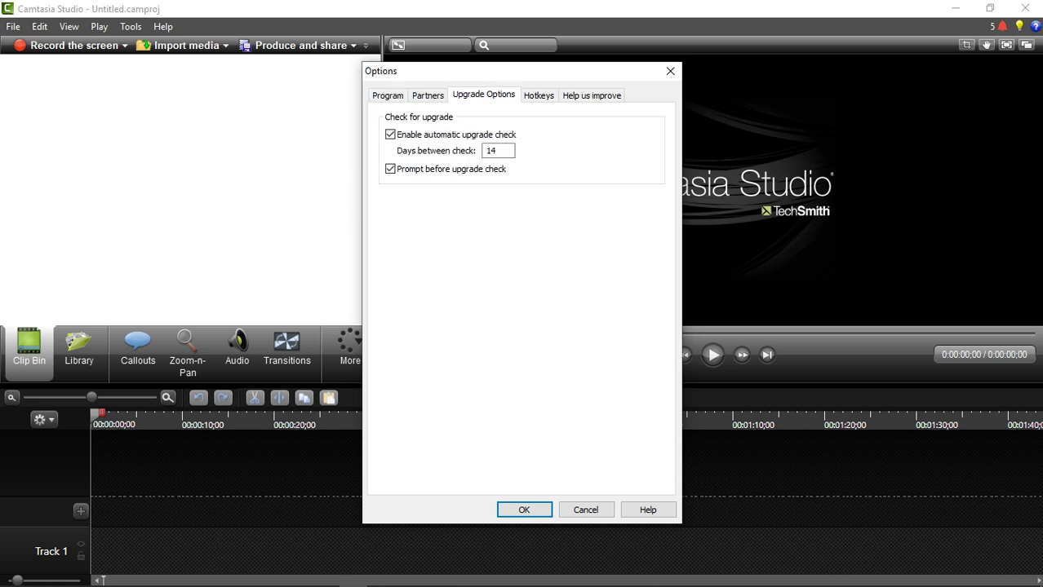
left_click(428, 95)
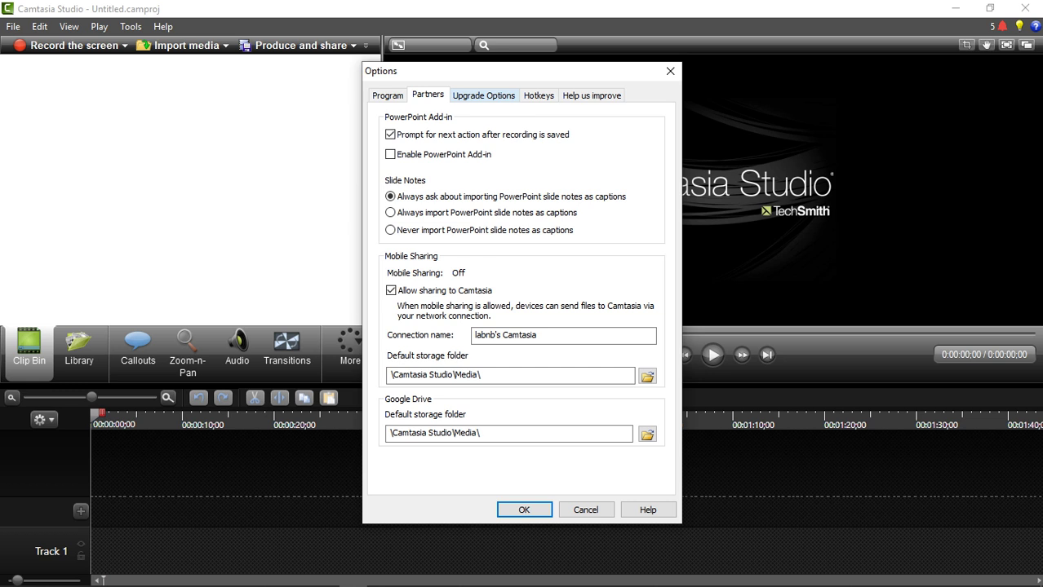
- Try to save the options, first declining and then accepting creation of the missing Camtasia Studio\Media folder, and close the dialog
key("Return")
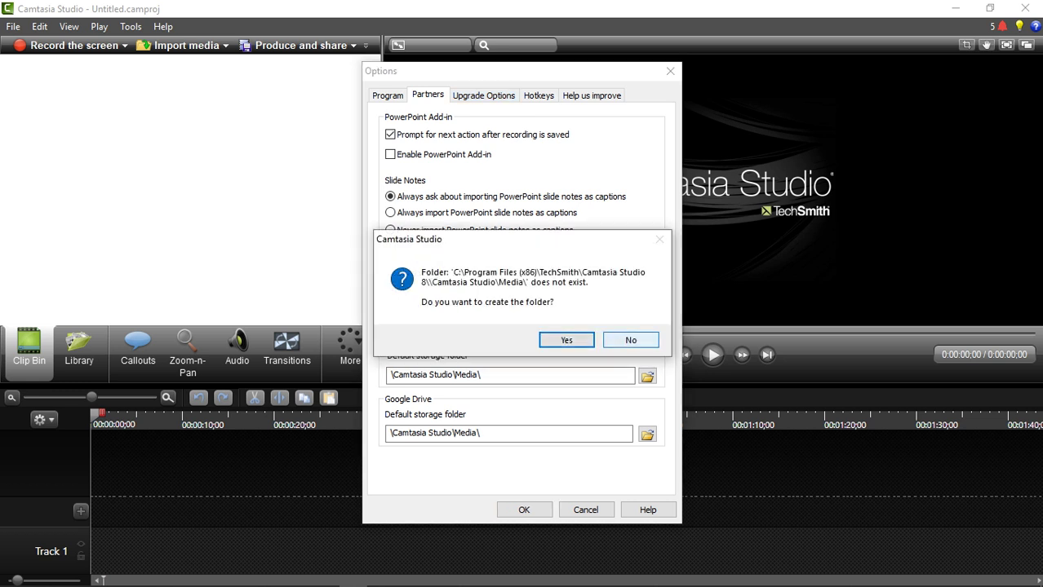
left_click(631, 340)
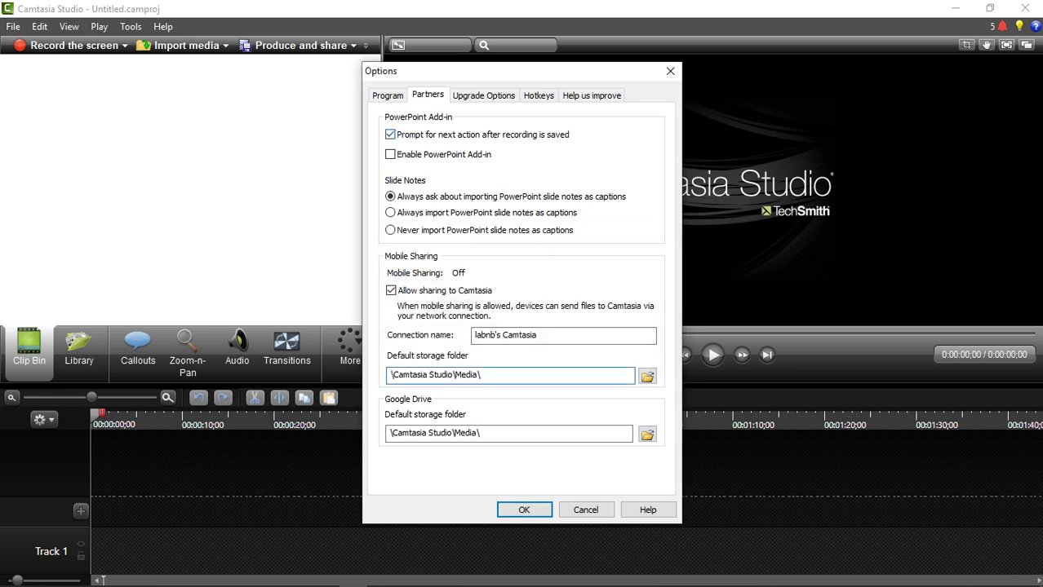
key("Return")
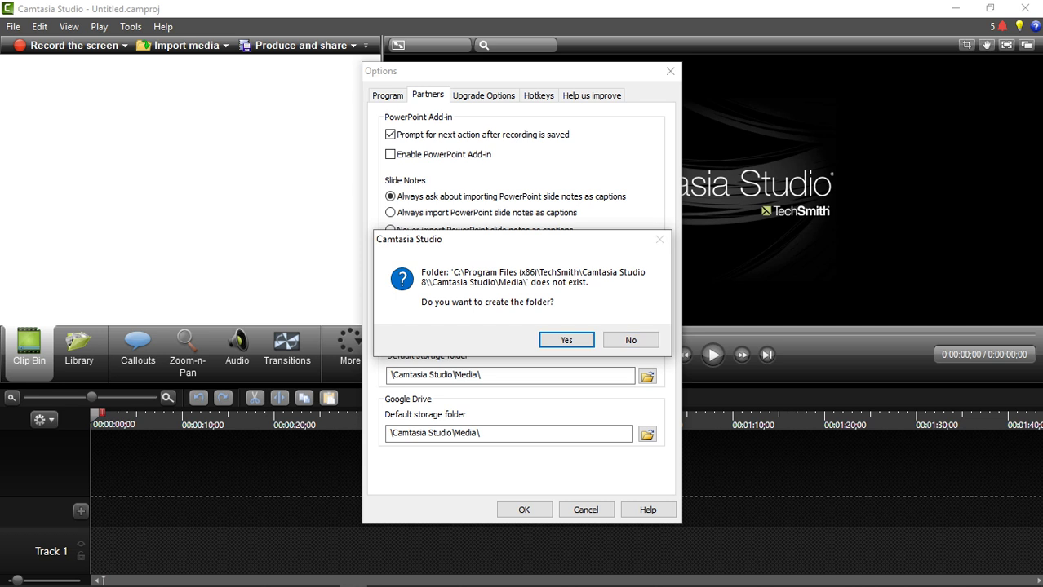
left_click(630, 340)
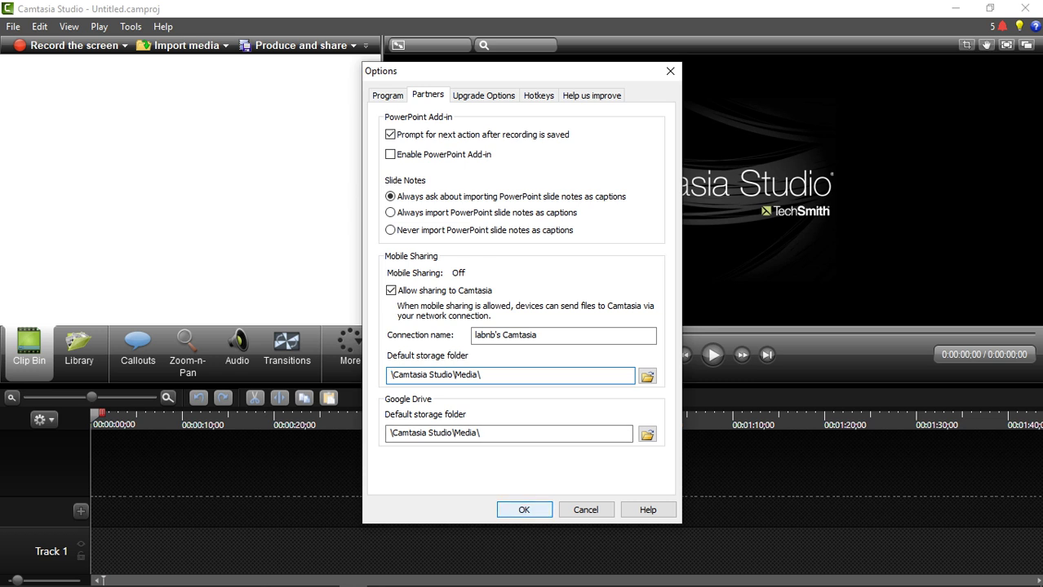
key("Return")
key("Return")
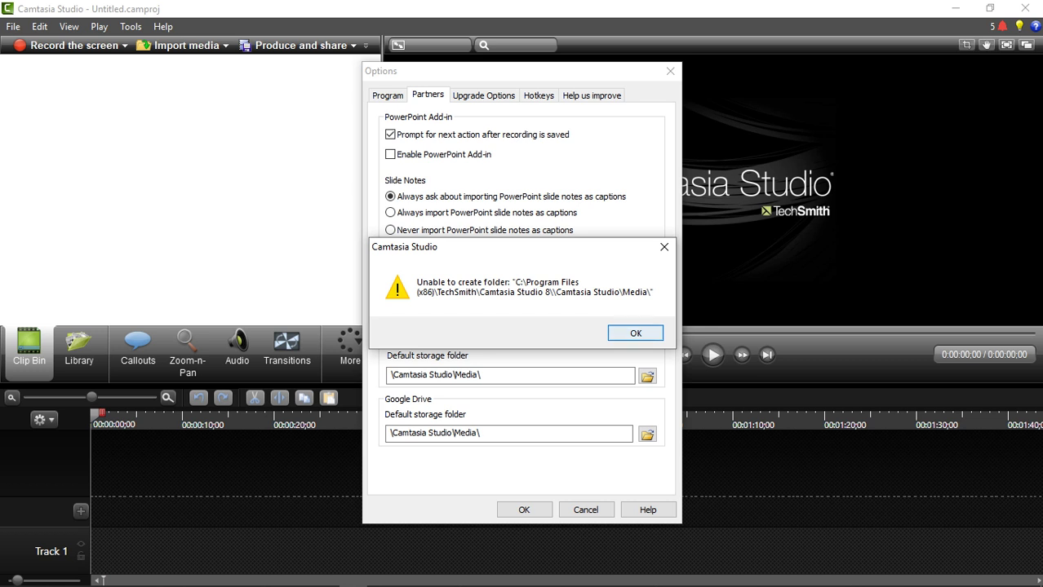
key("Return")
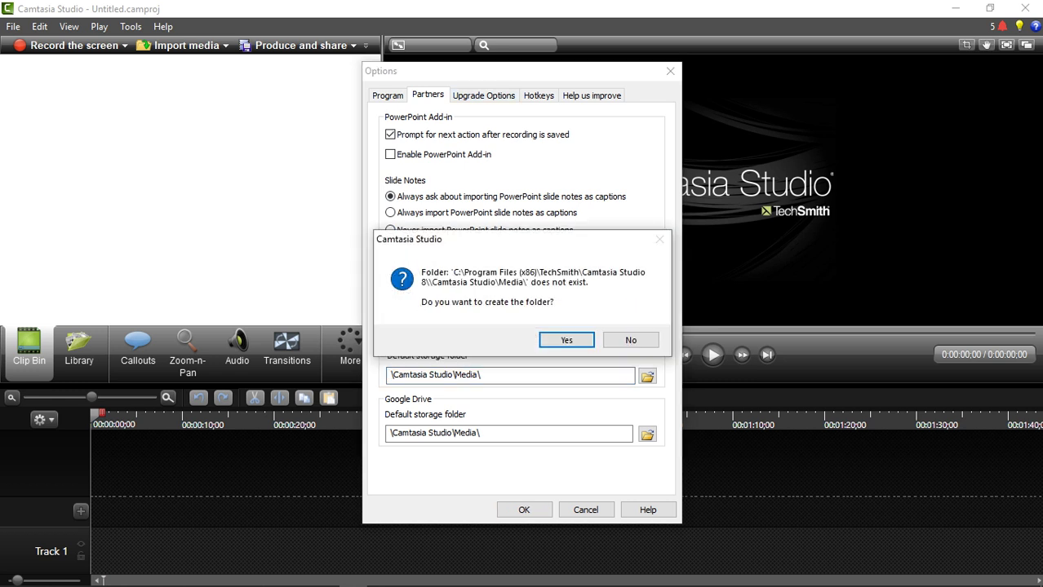
key("Return")
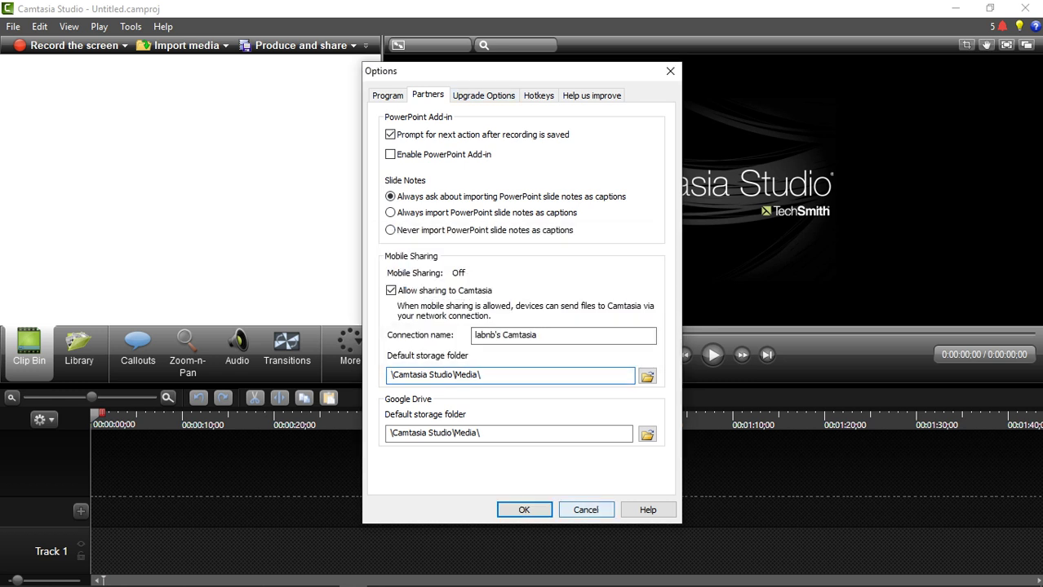
key("Return")
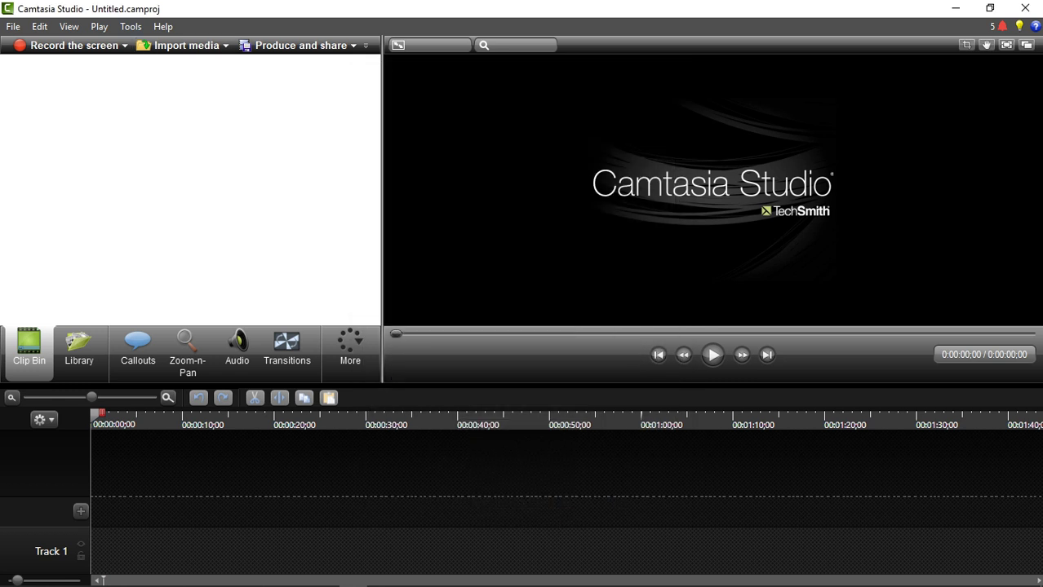
- Reopen the program options, review the command hotkeys and the user design initiative choice, and close the dialog
left_click(130, 26)
key("Return")
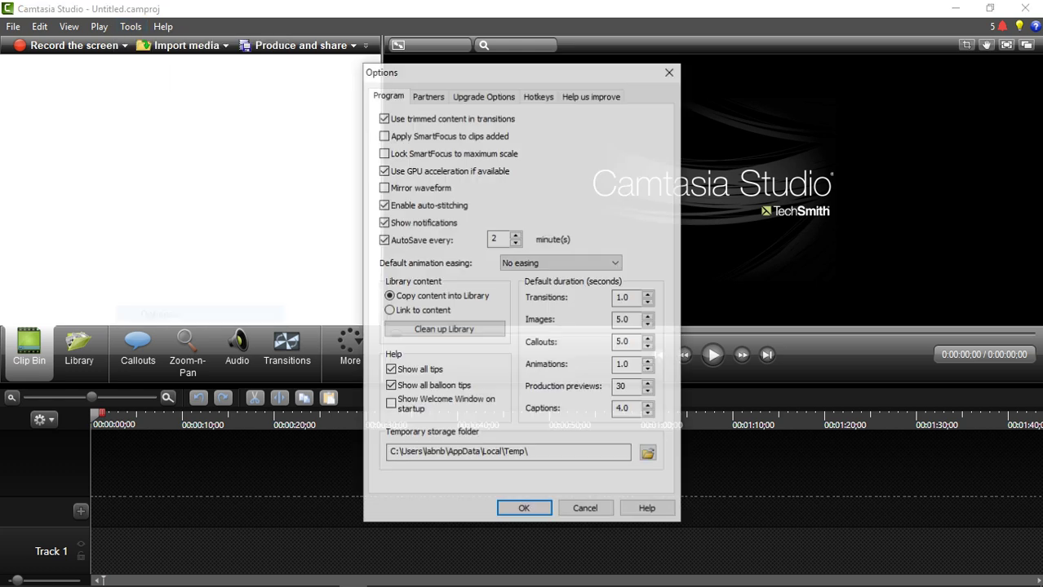
left_click(538, 96)
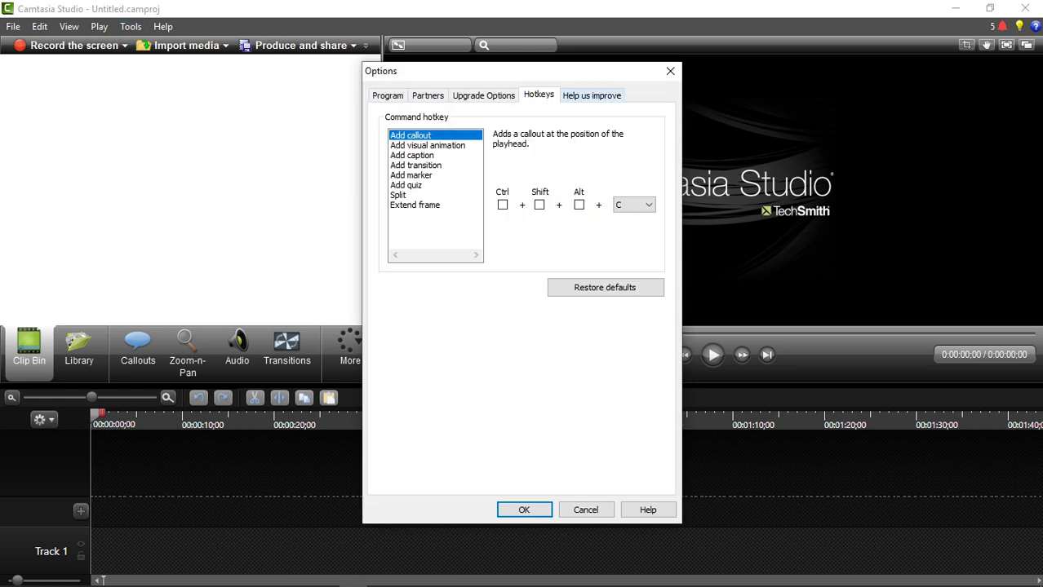
left_click(592, 96)
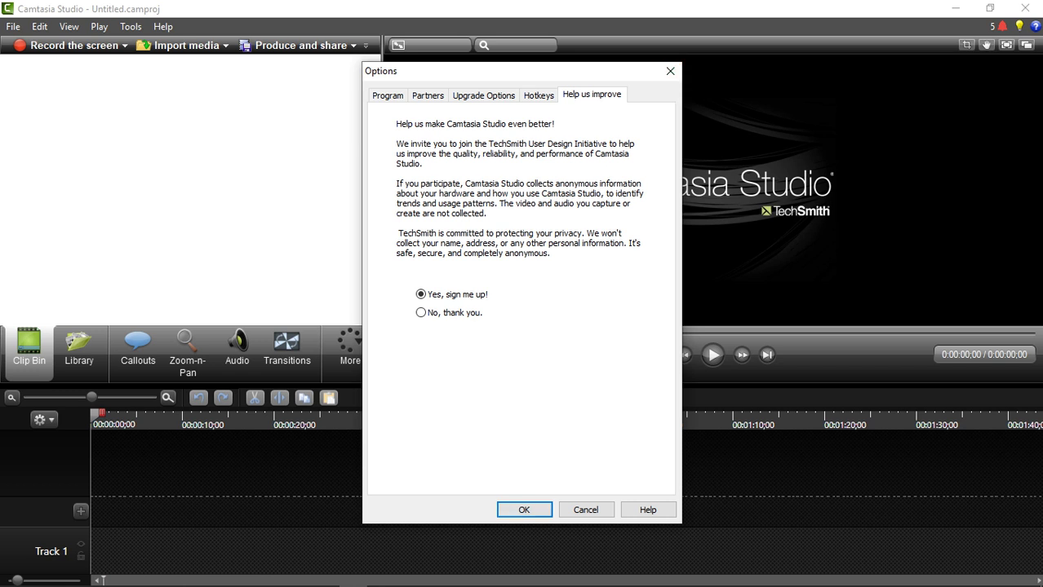
left_click(524, 510)
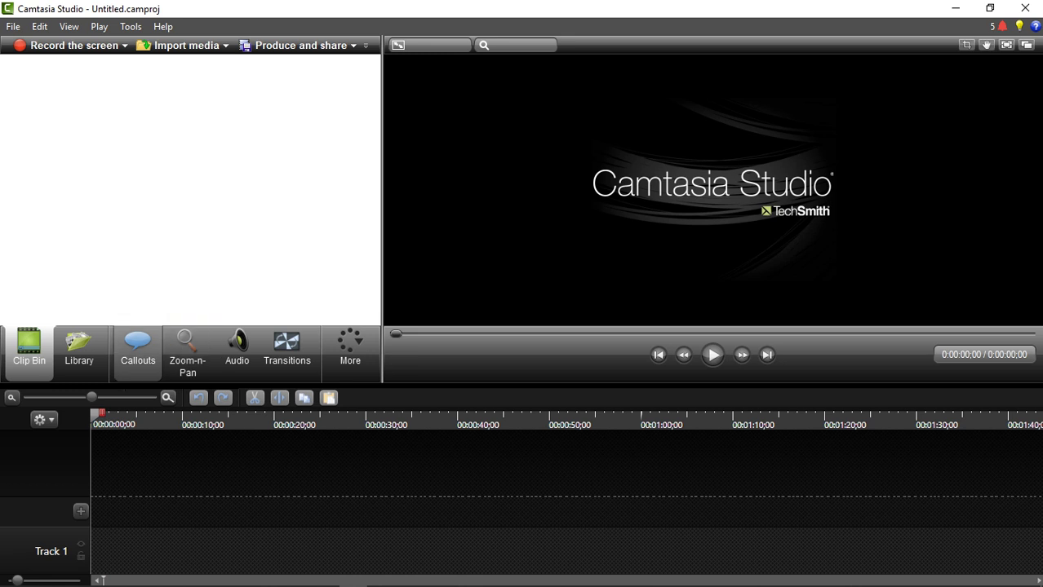
- Add a callout at the start of Track 1, try the arrow and rounded rectangle shapes, and settle on the circle
left_click(137, 351)
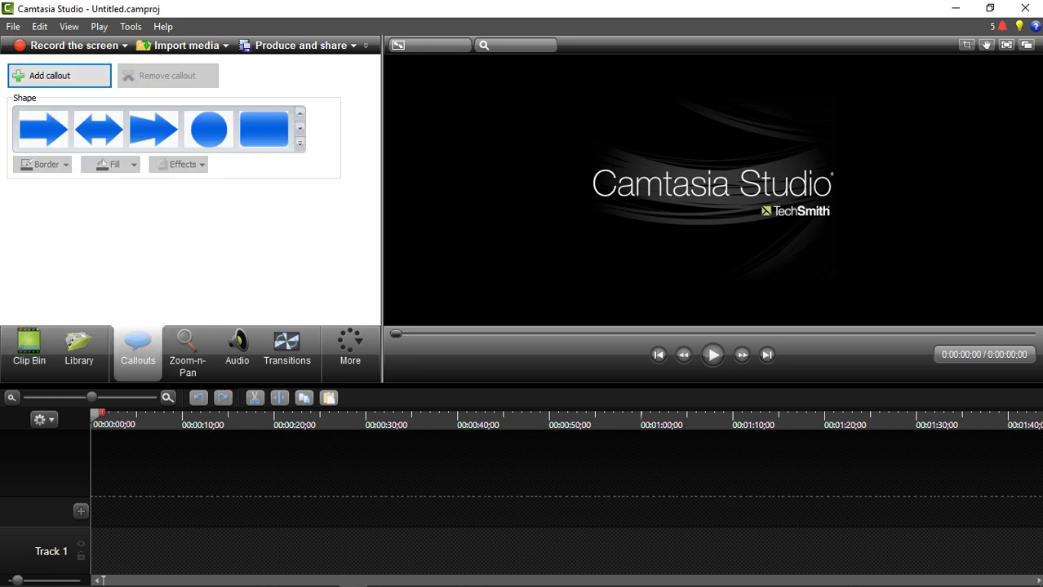
left_click(50, 75)
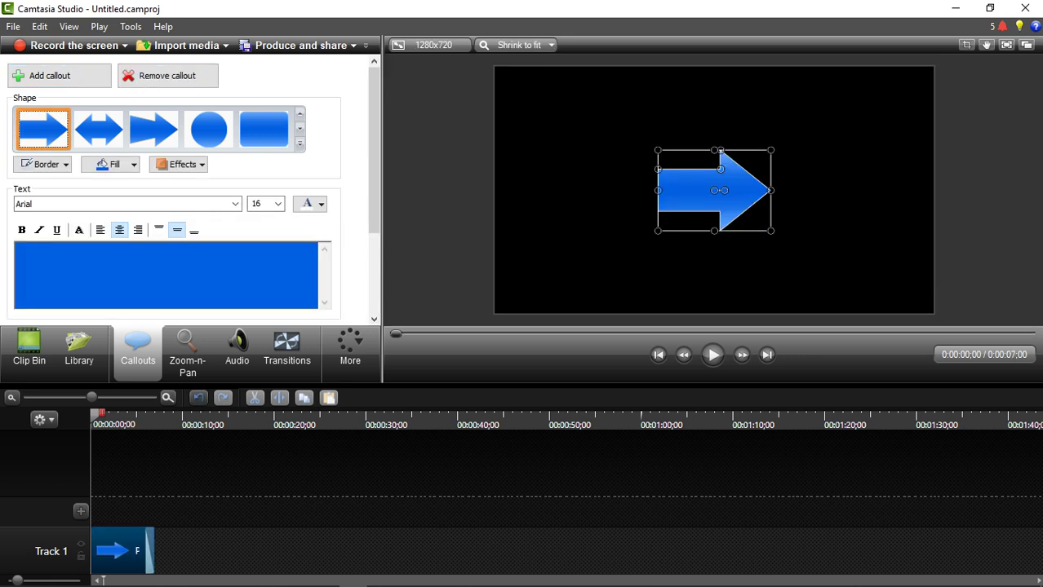
left_click(99, 129)
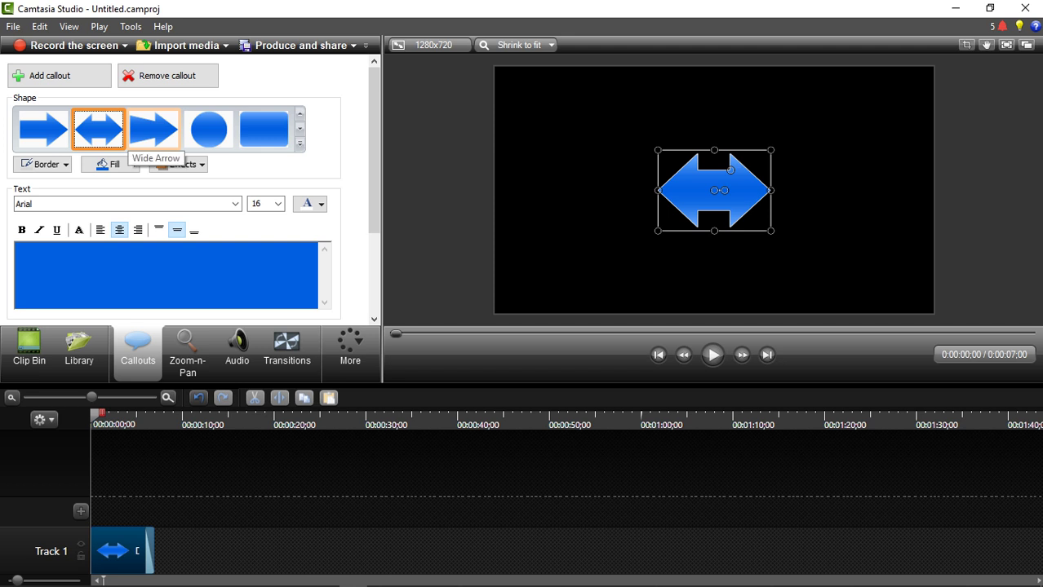
left_click(153, 129)
left_click(209, 129)
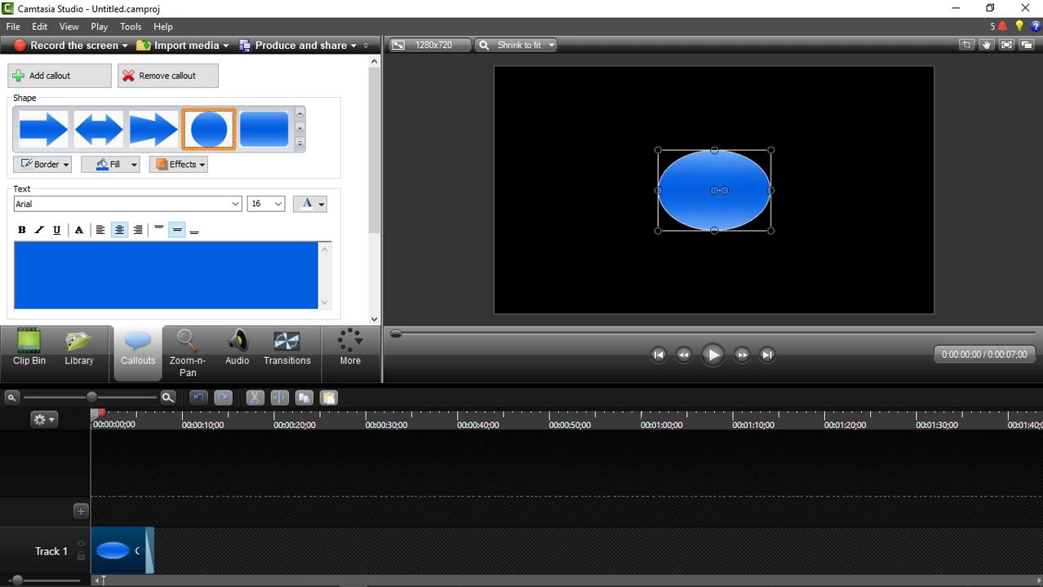
left_click(264, 129)
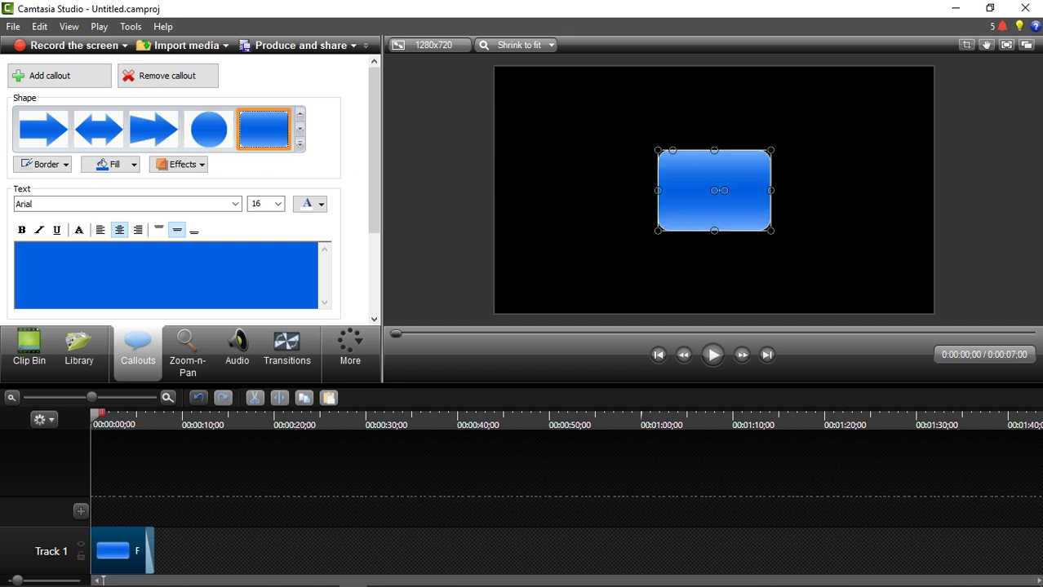
left_click(209, 129)
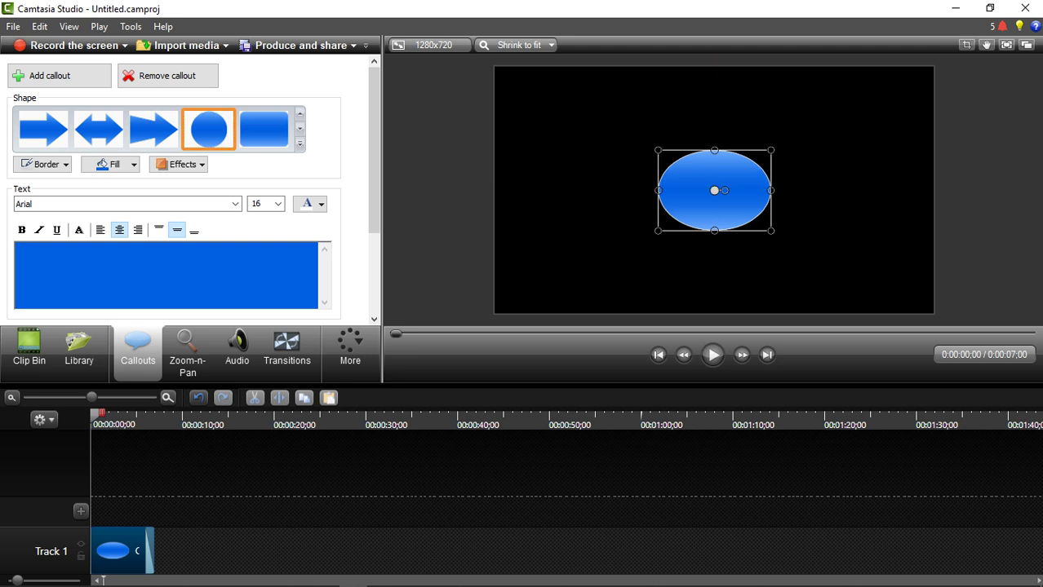
- Enter the text "av,gvgvb" in the circle callout and set its font size to 72
left_click(713, 190)
left_click(169, 253)
type("av,gvgv")
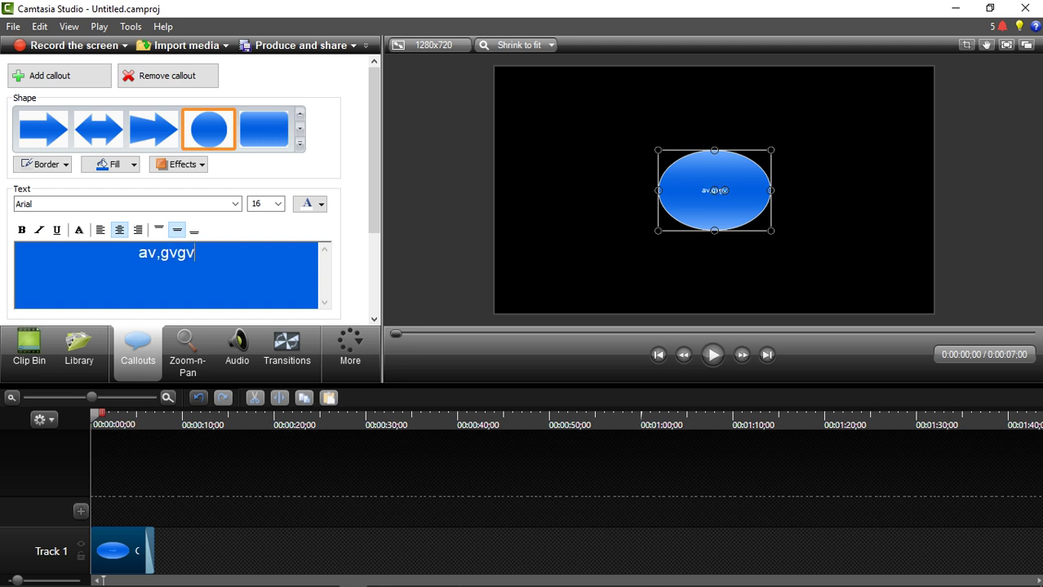
type("b")
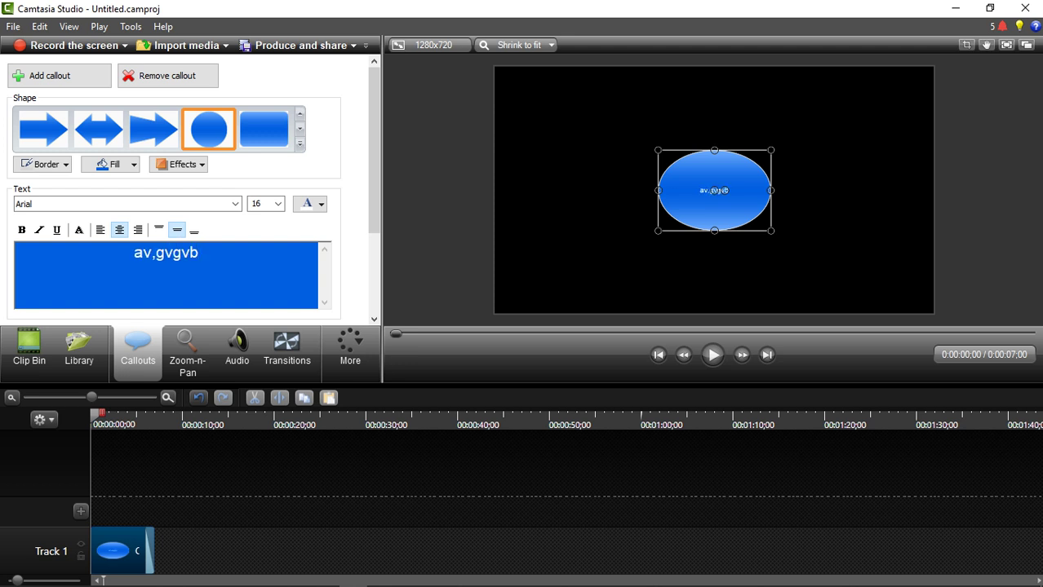
left_click(277, 204)
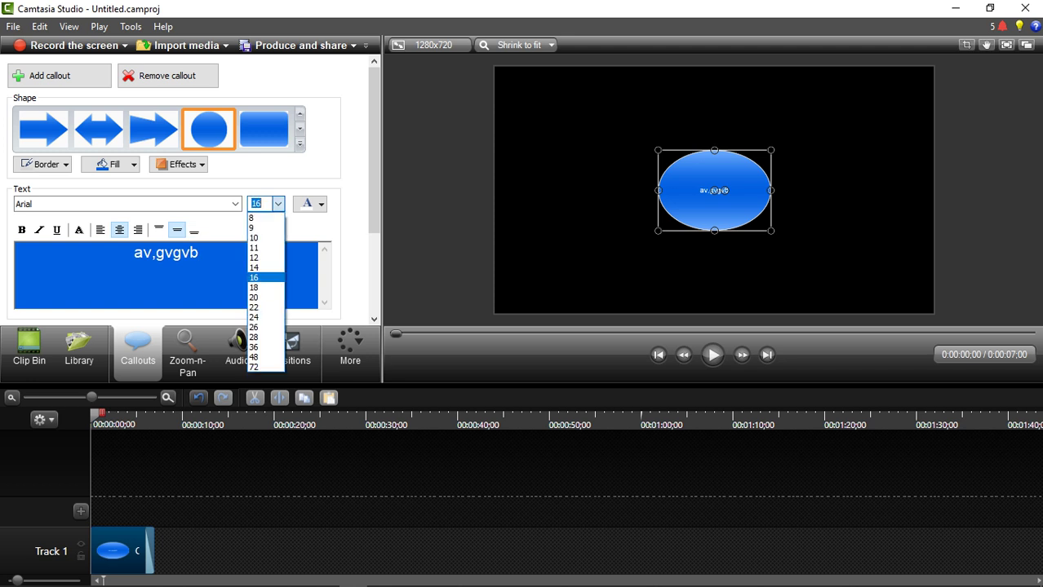
left_click(253, 368)
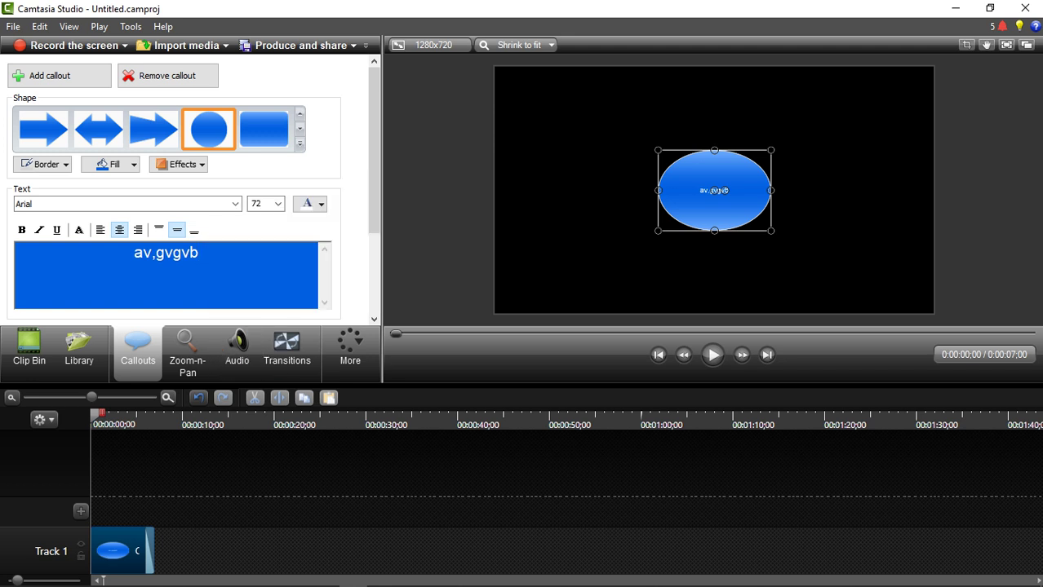
left_click_drag(199, 253, 134, 252)
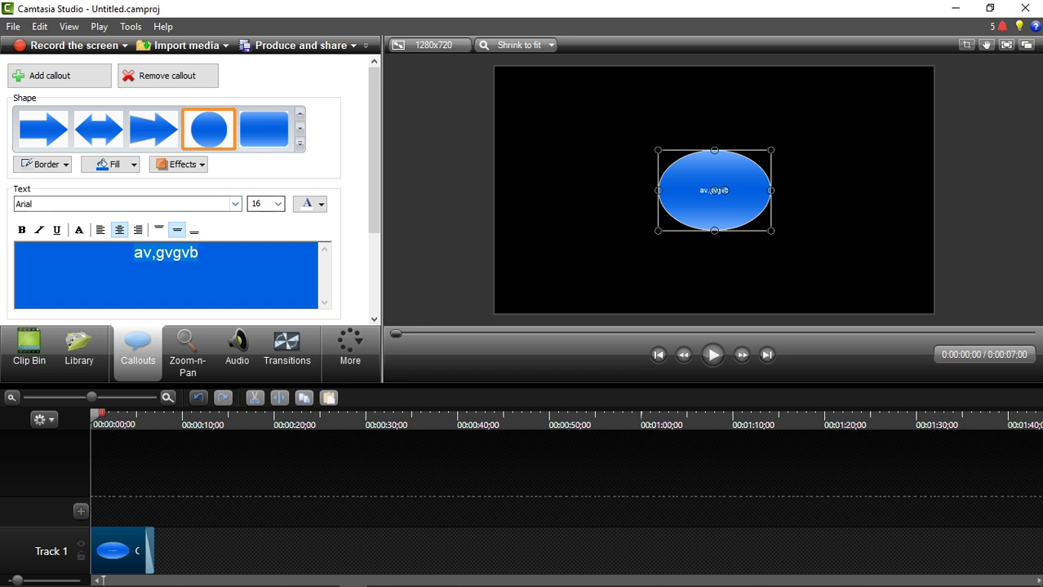
left_click(278, 204)
left_click(254, 367)
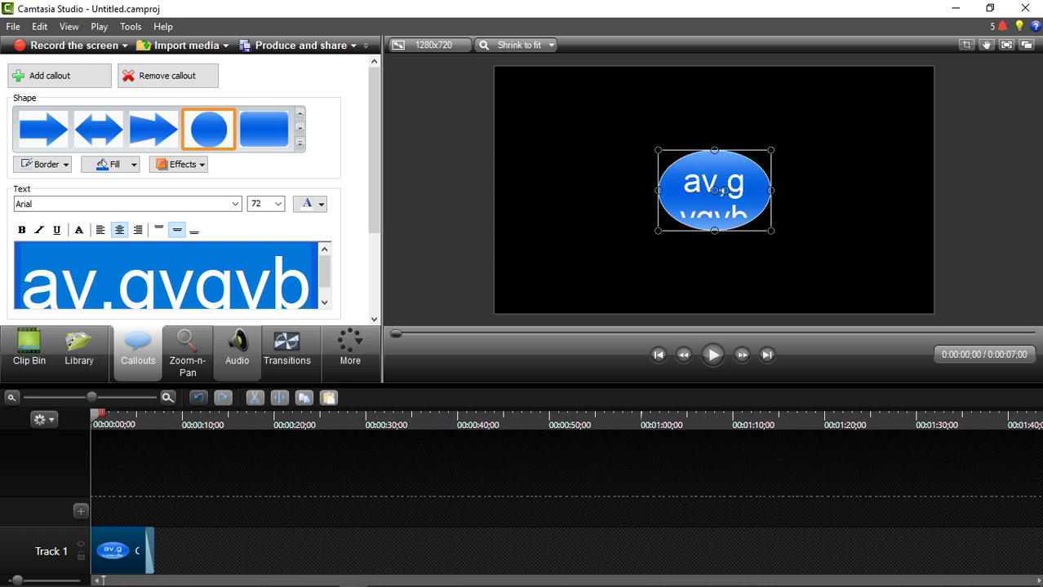
- Replace the callout's text with "Chào các bạn" and enlarge the ellipse to the canvas's upper-right corner
mouse_move(254, 368)
type("c")
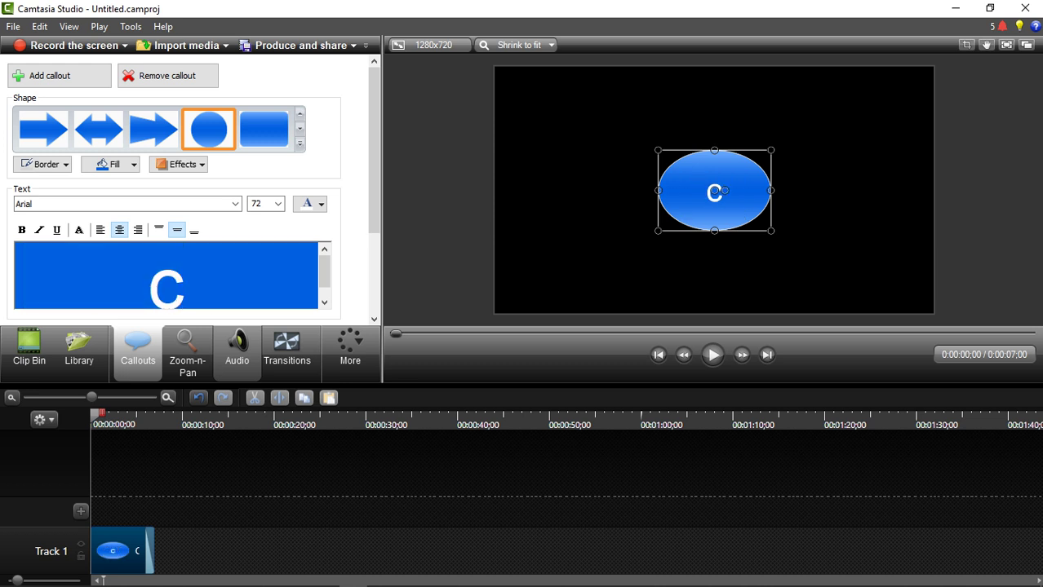
key("BackSpace")
type("C")
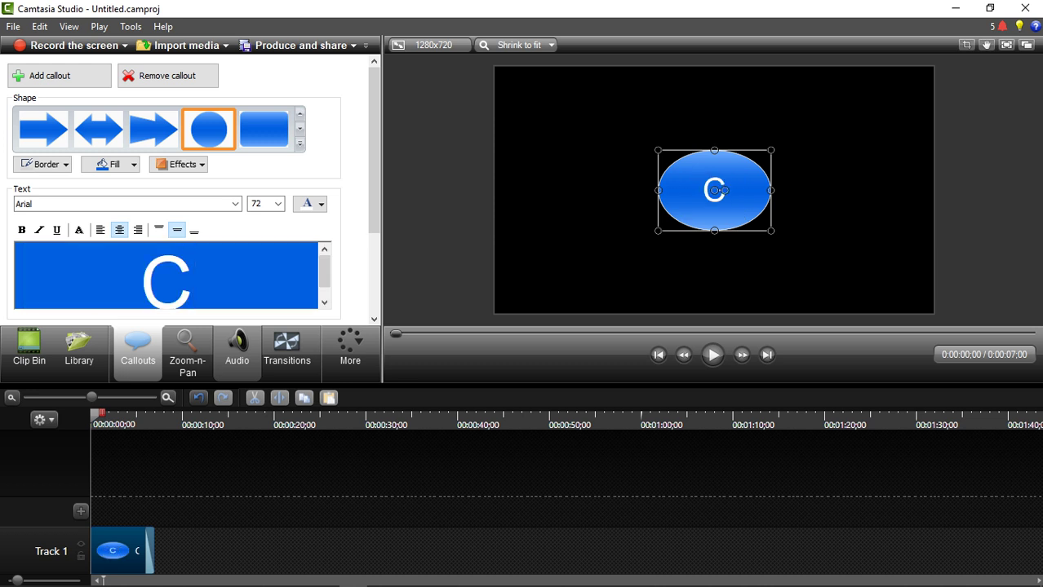
type("hao các")
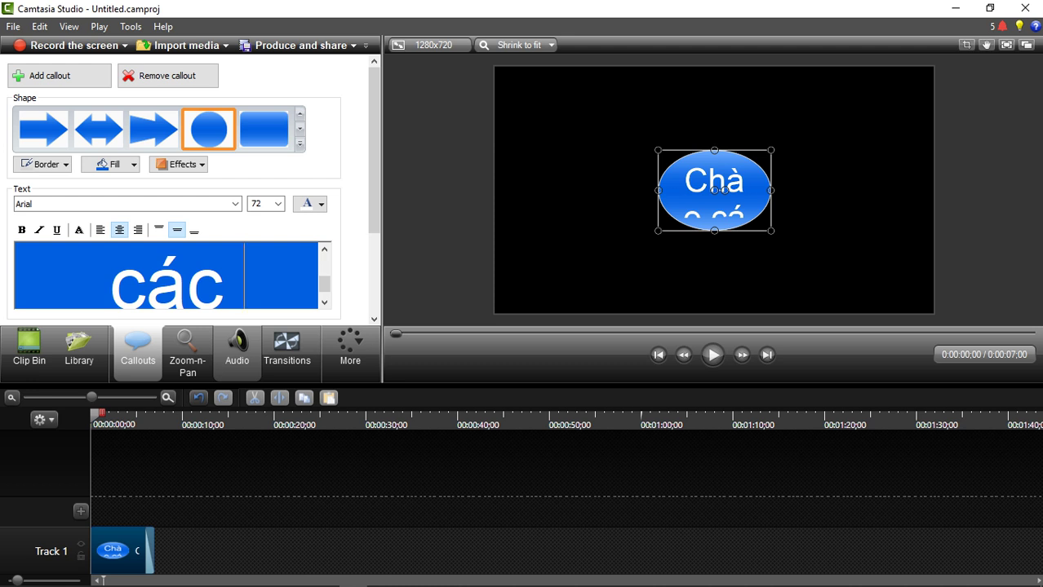
type("ban")
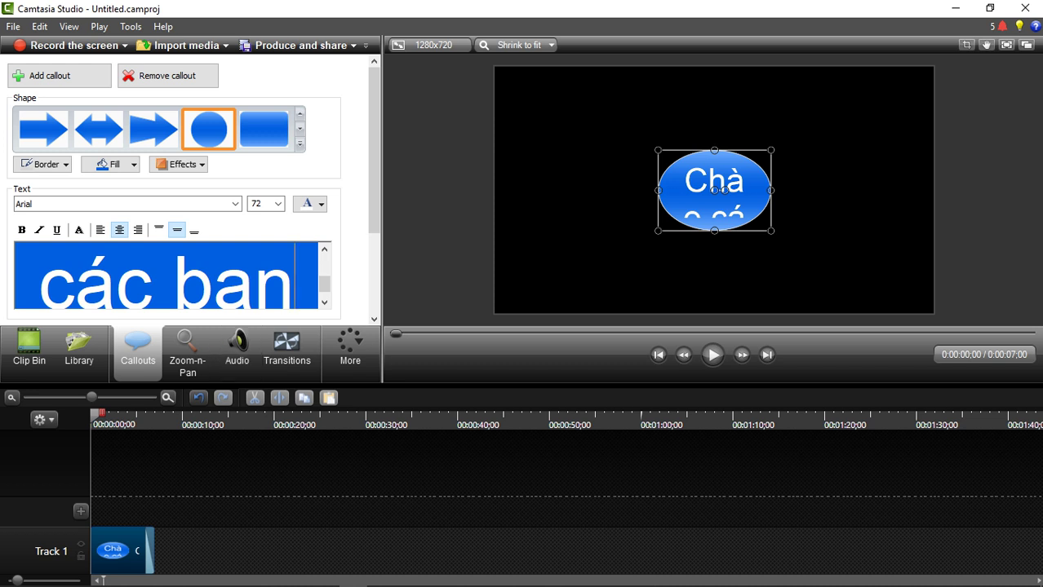
left_click_drag(772, 150, 934, 67)
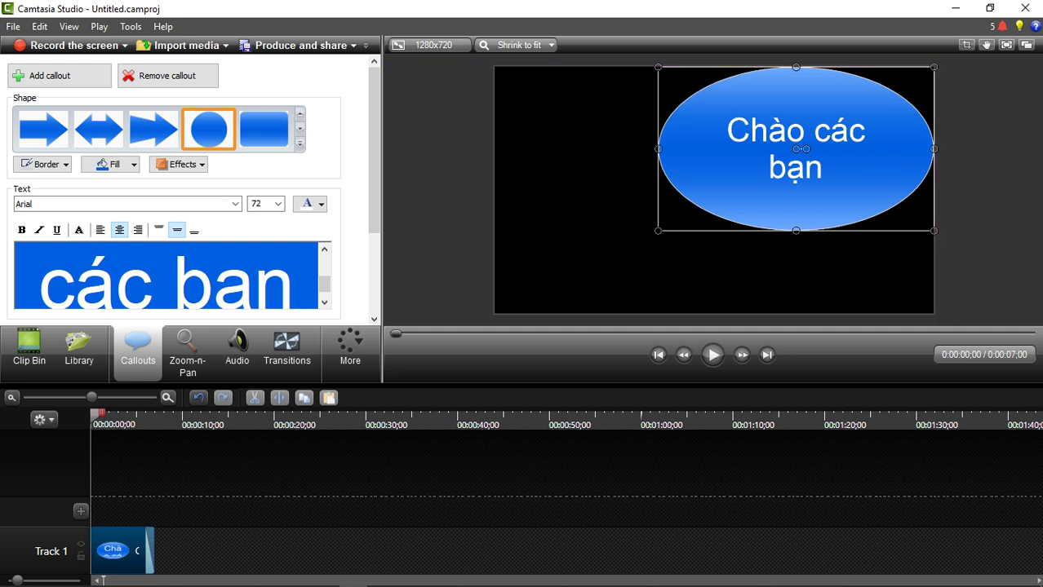
- Enlarge the ellipse callout to fill the canvas, try the arrow shapes and the circle, and settle on the rounded rectangle
left_click_drag(658, 231, 495, 313)
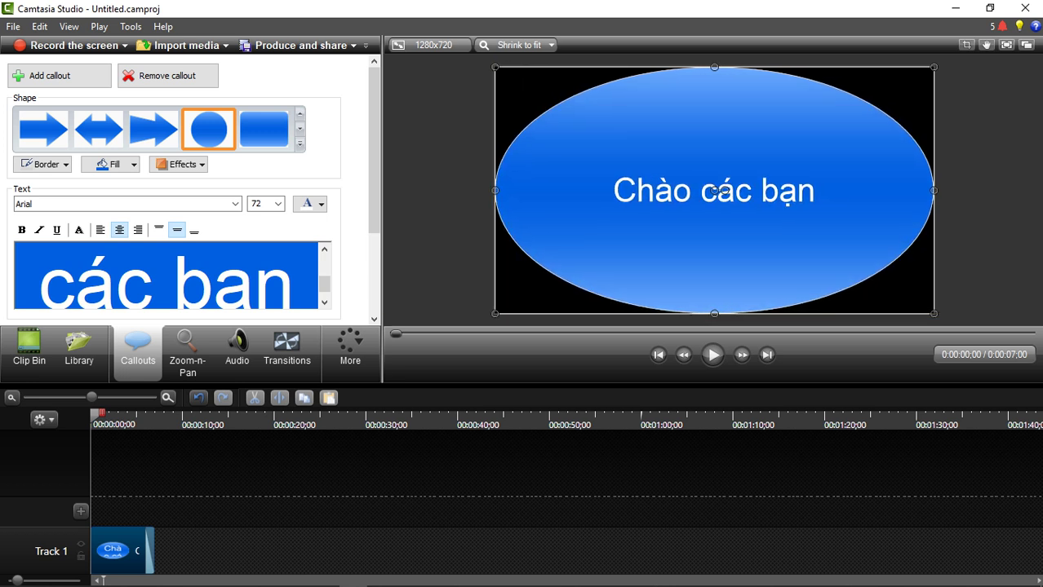
left_click(153, 129)
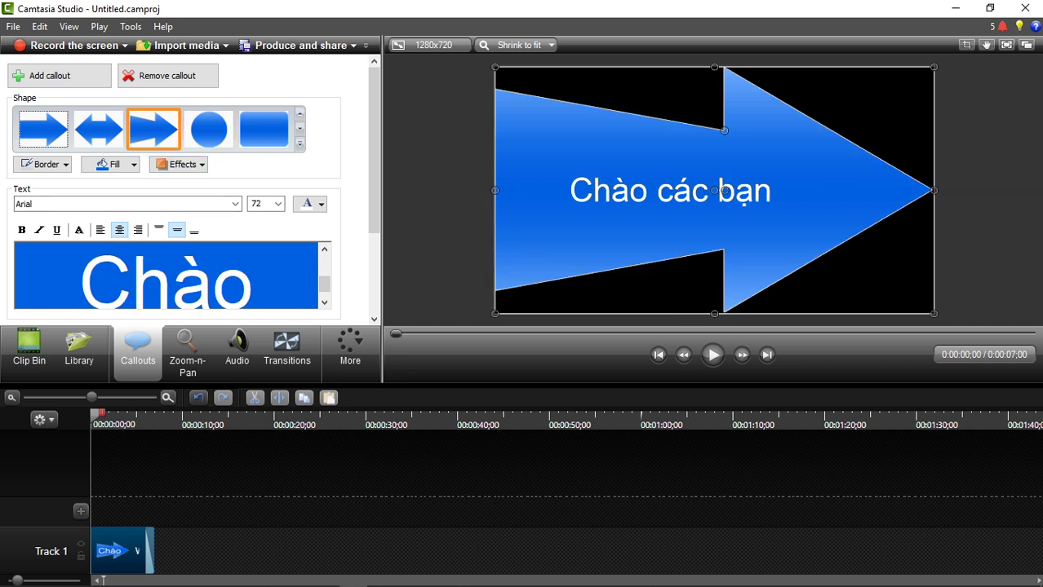
left_click(98, 129)
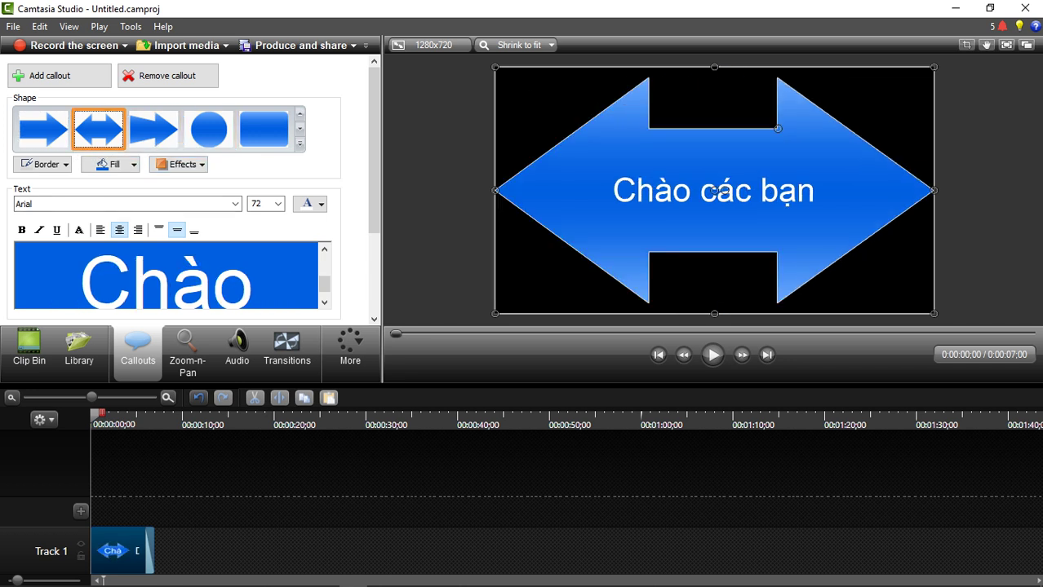
left_click(44, 129)
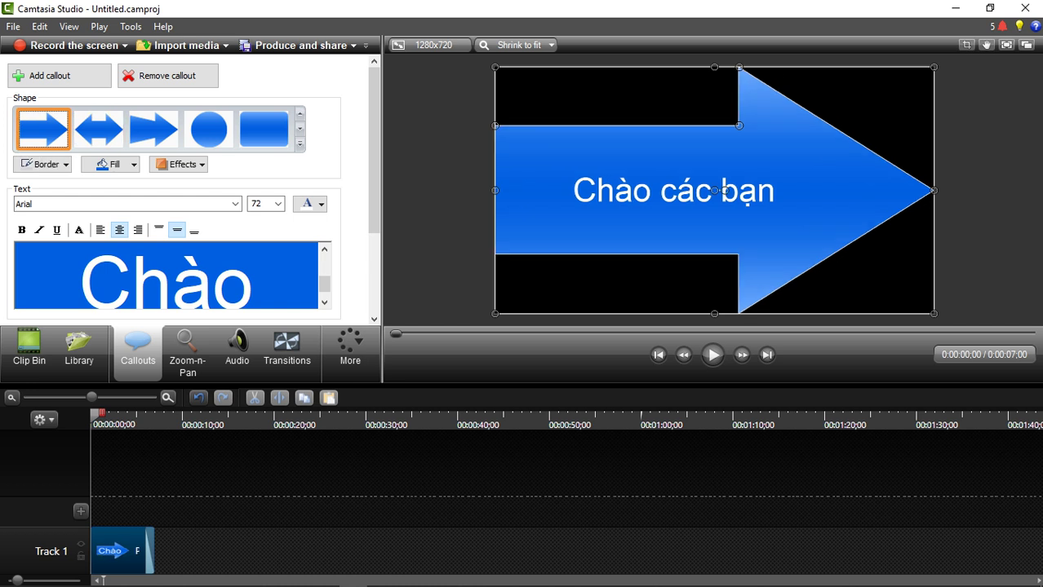
left_click(154, 129)
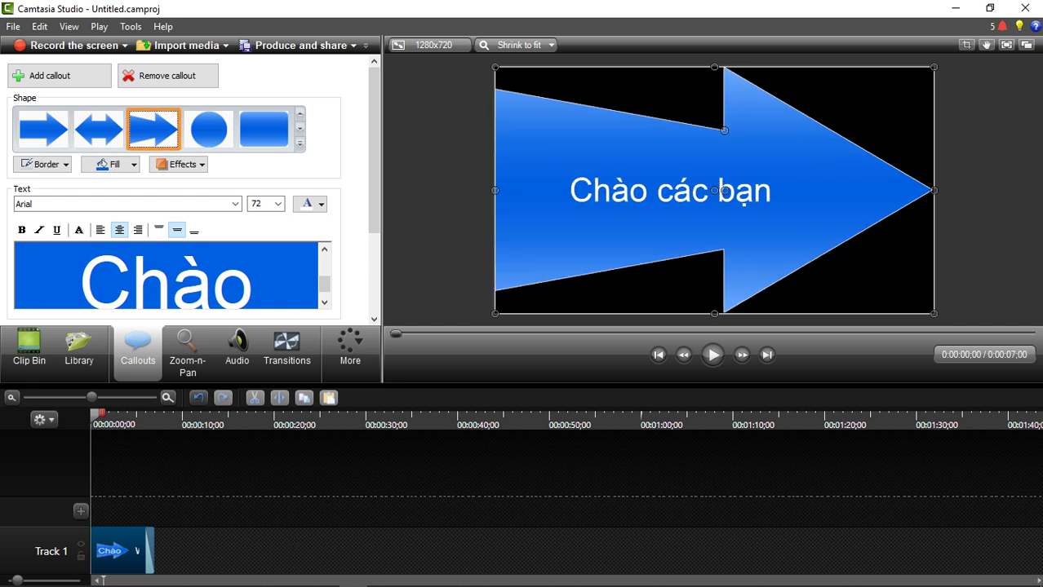
left_click(209, 129)
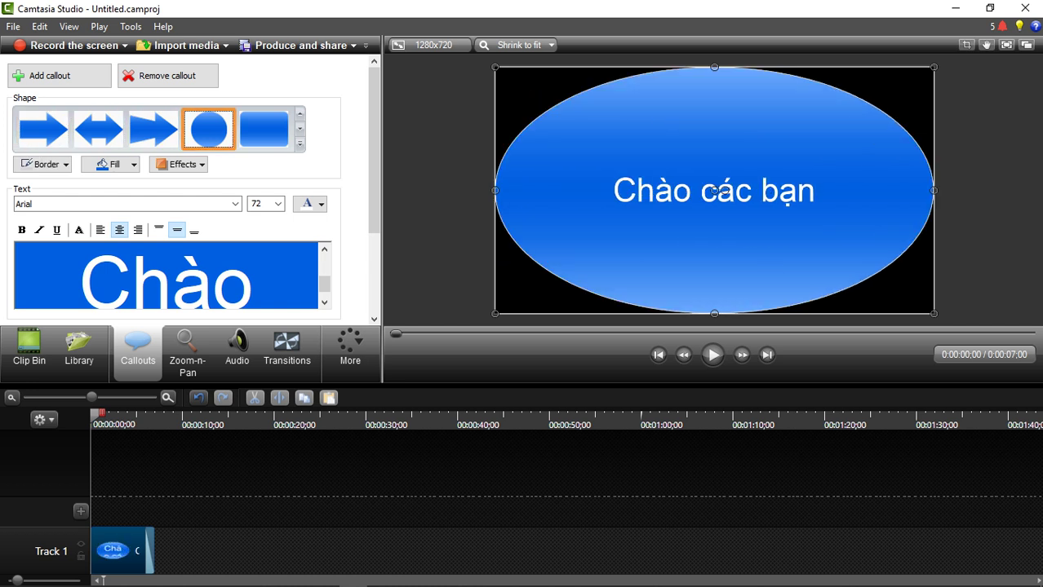
left_click(263, 129)
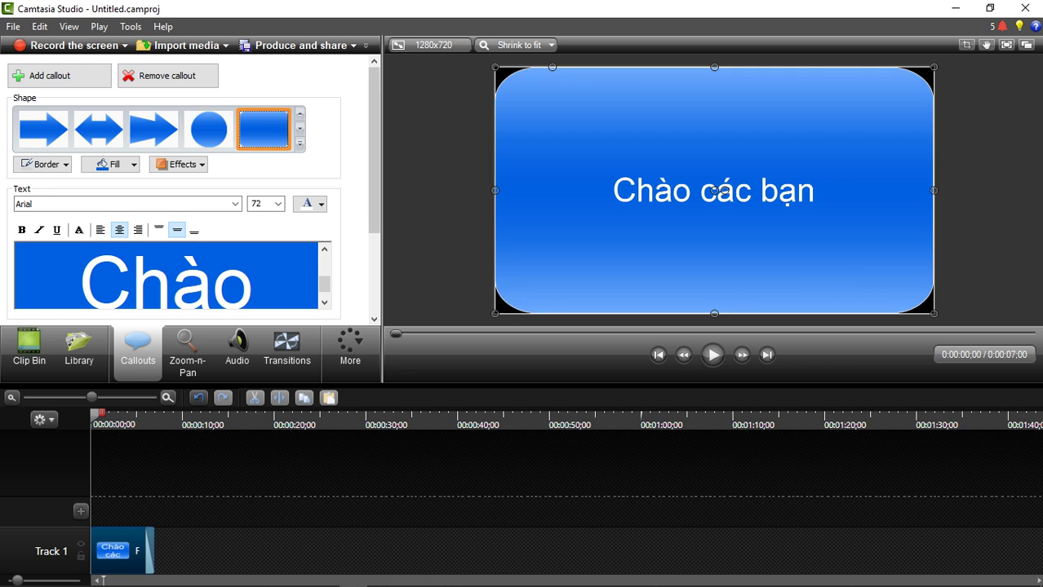
- Extend the greeting in the callout so that it reads "Chào các bạn! sau đây"
scroll(169, 275, "down", 1)
left_click(294, 277)
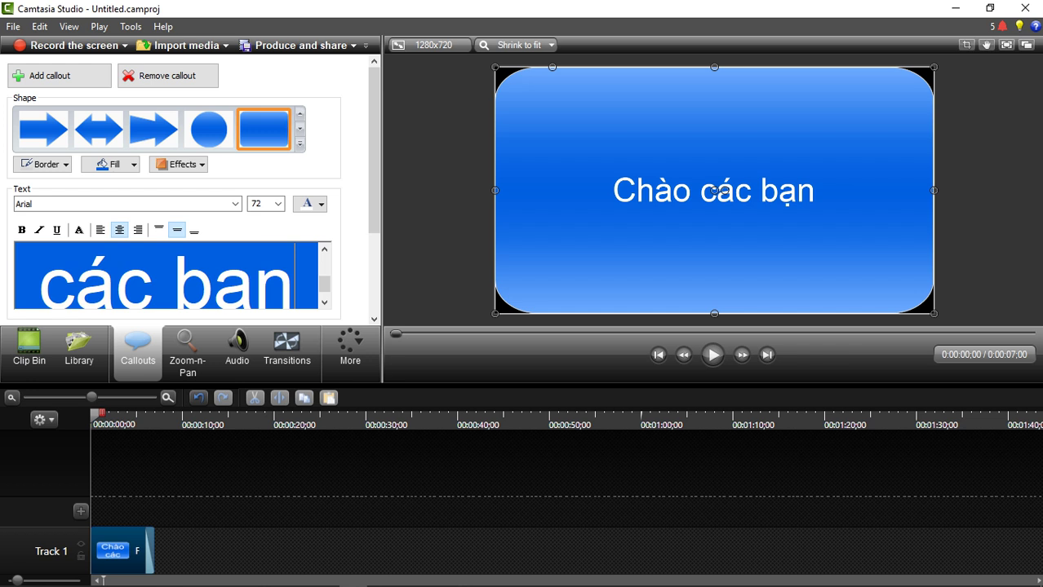
type("sau")
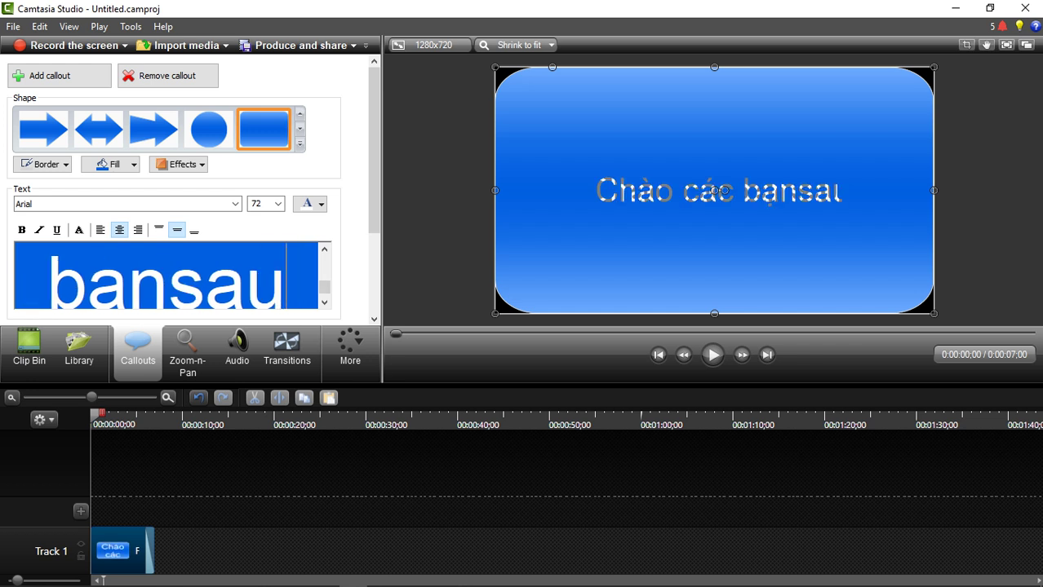
key("BackSpace")
key("BackSpace")
key("BackSpace")
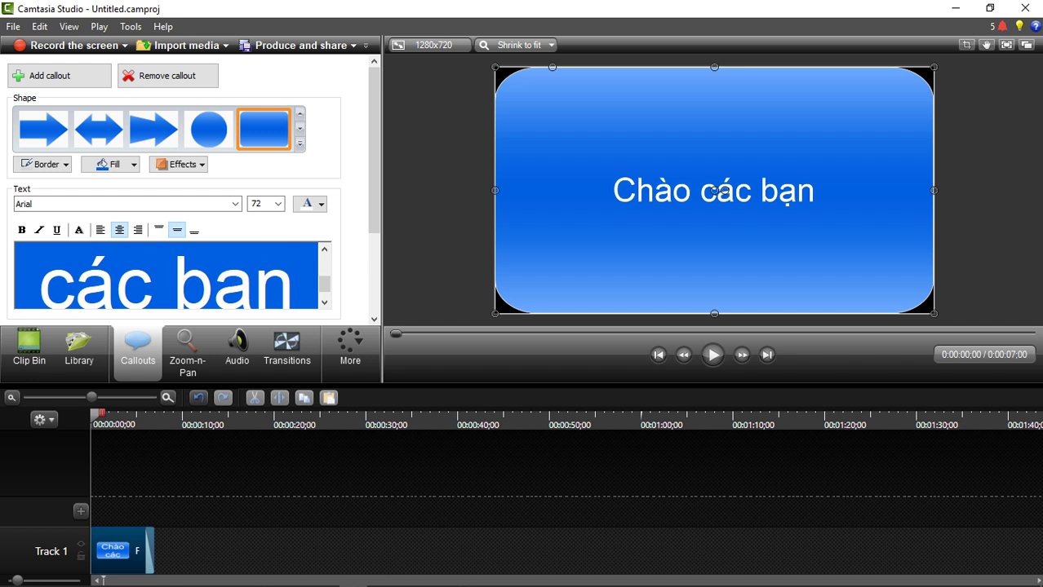
type("!")
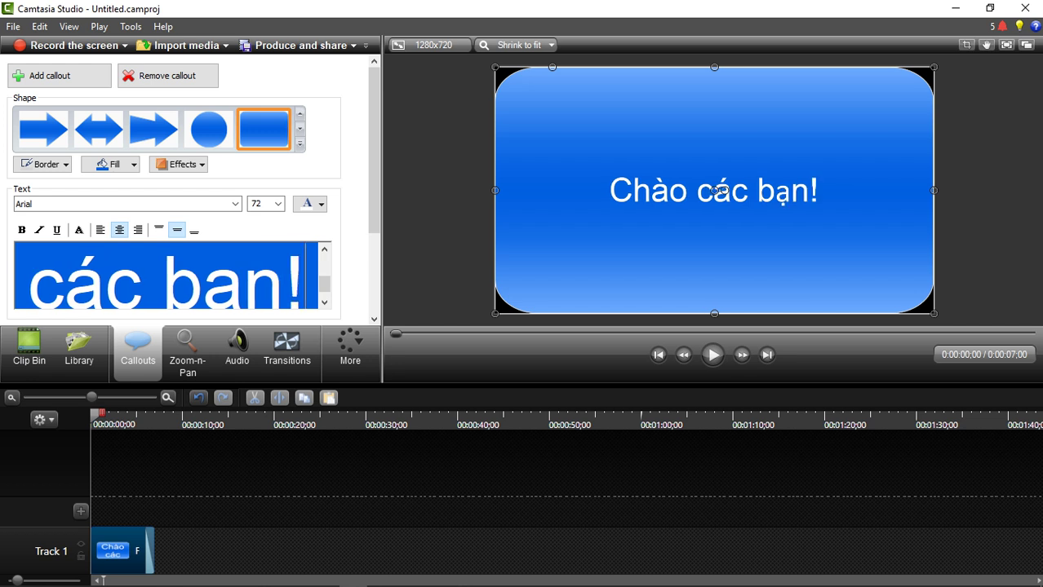
type(" sau d")
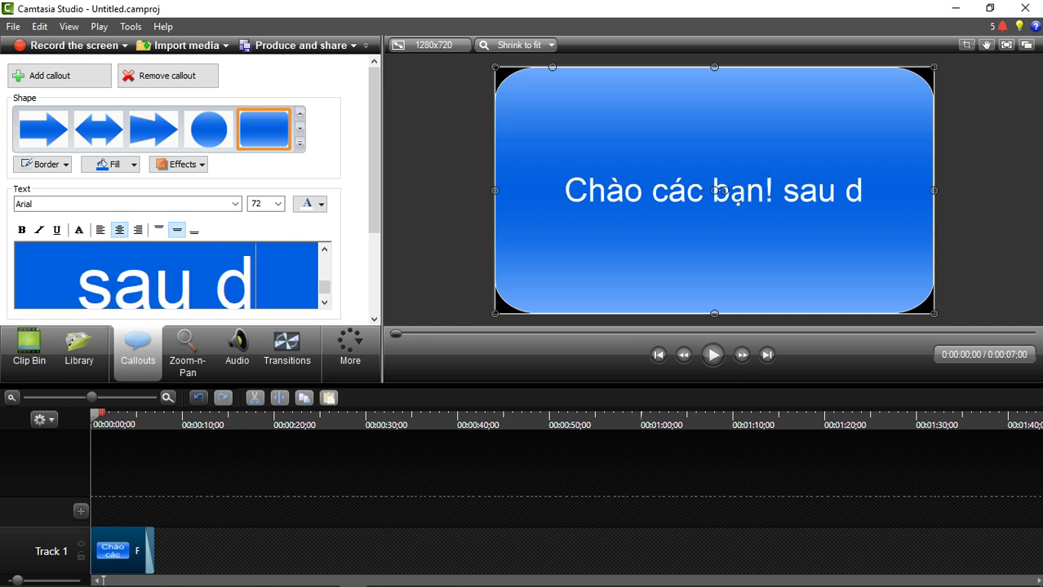
type("daay")
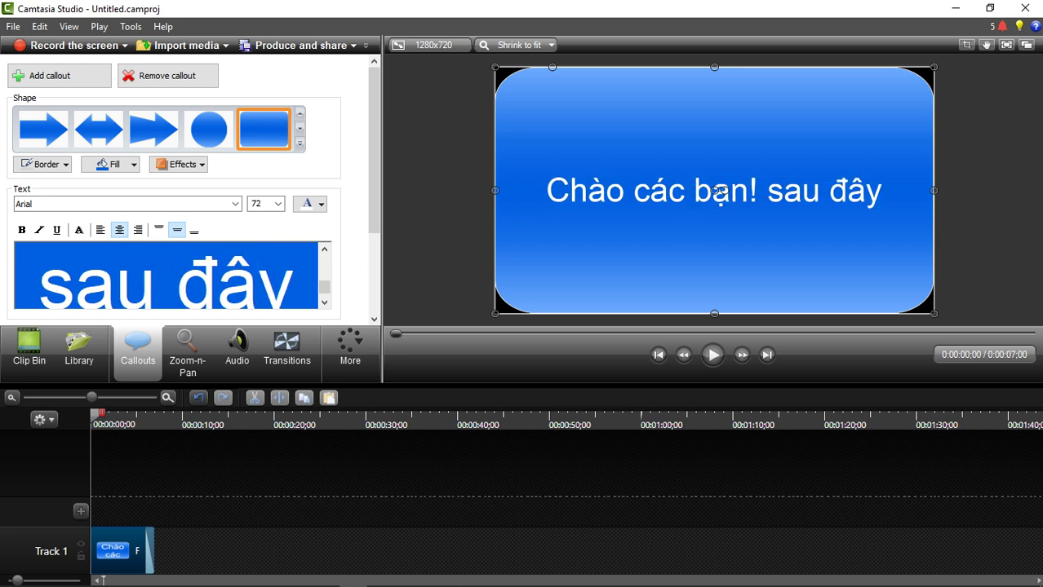
- Continue the callout's text with "mình sẽ thử nghiệm phần mềm cam"
type(" minhf s")
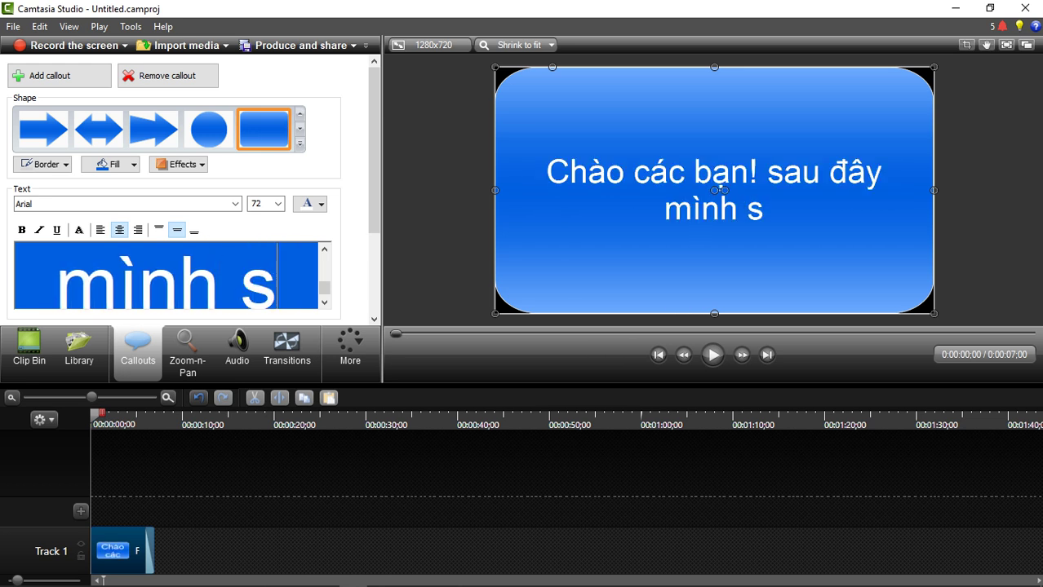
type("ex th")
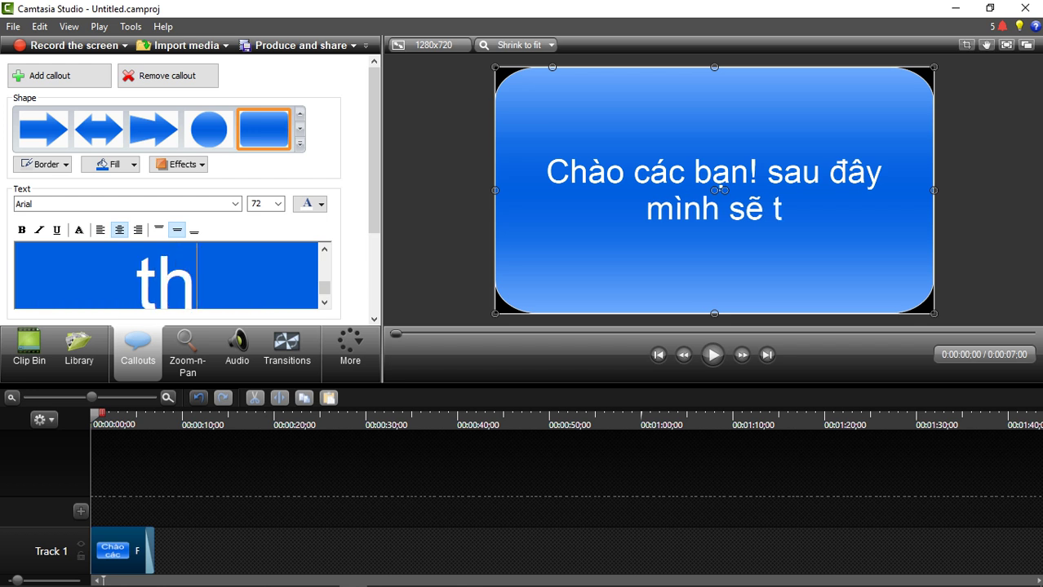
type("wr")
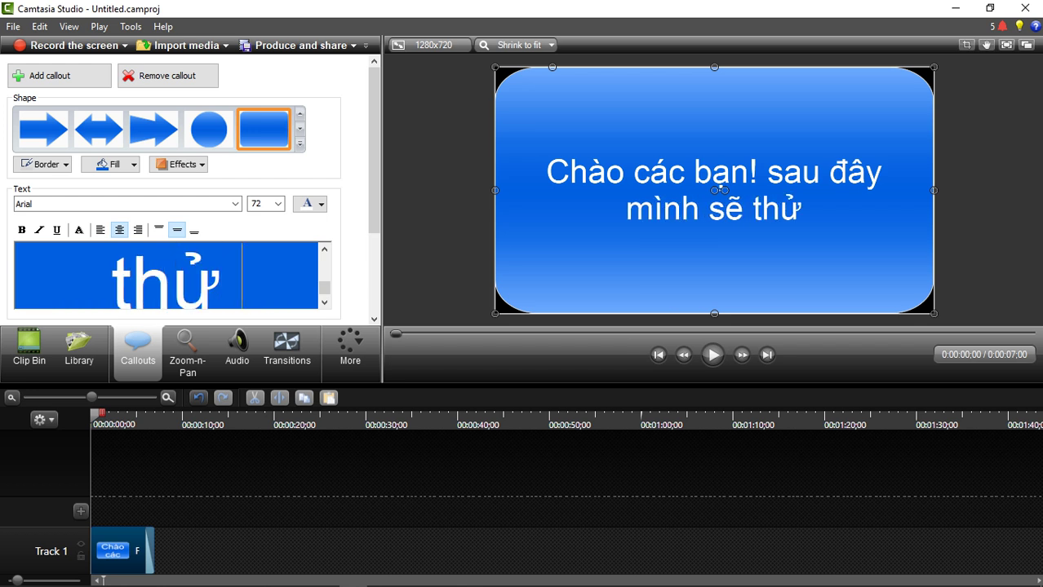
type(" nghieem")
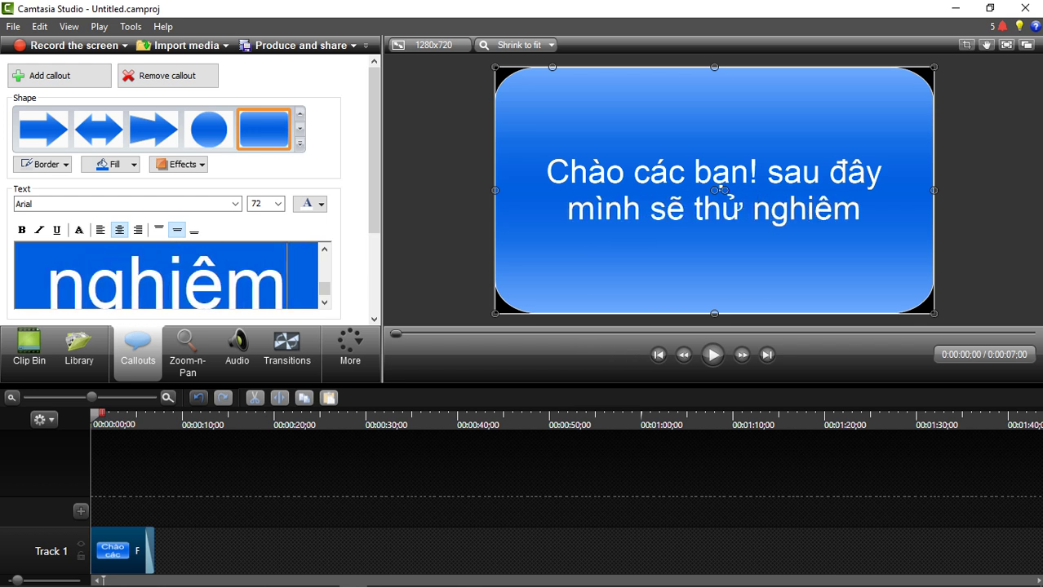
type("j ph")
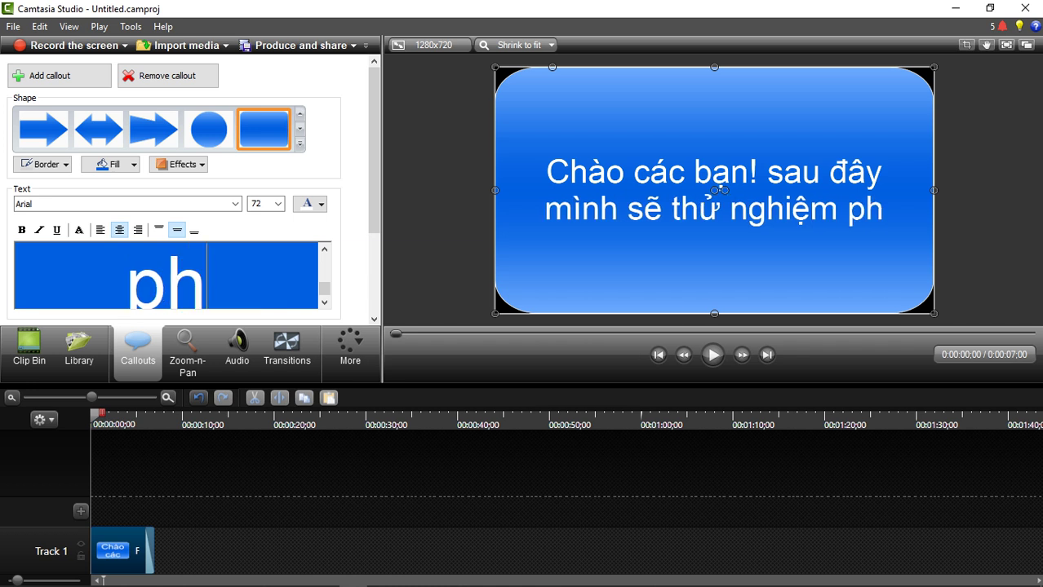
type("aanf mee")
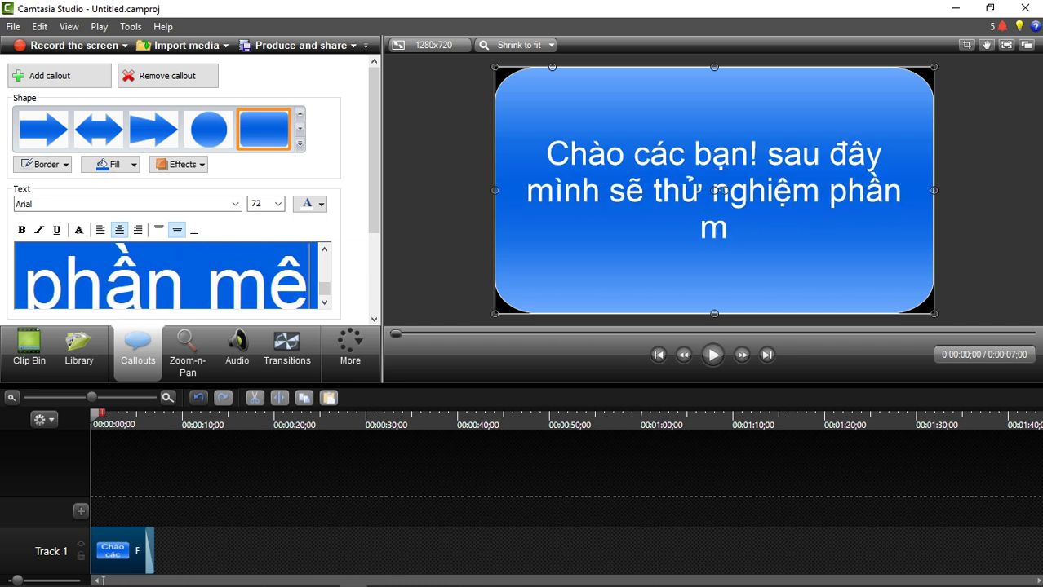
type("mf ca")
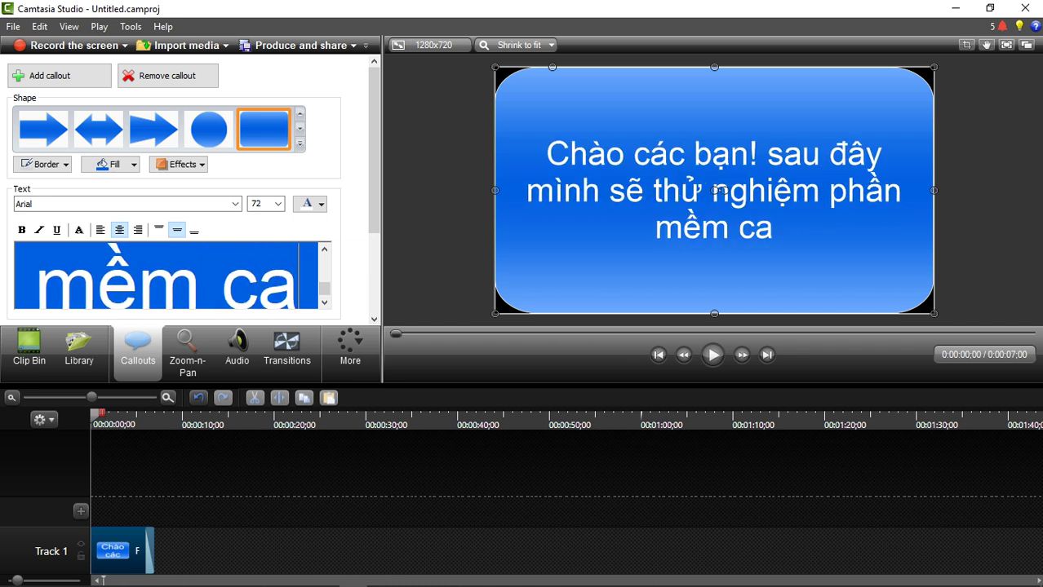
type("m")
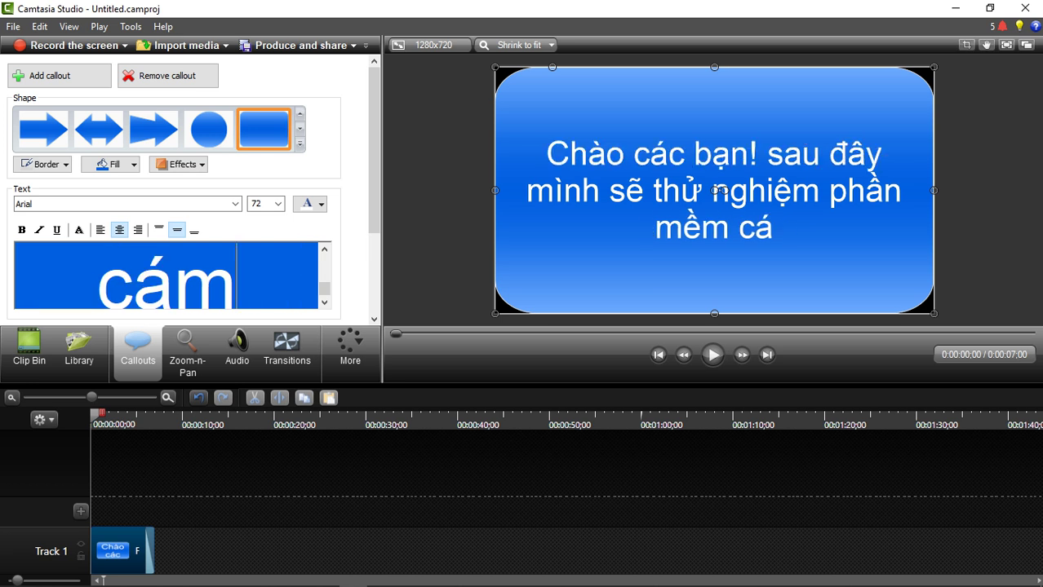
type("s")
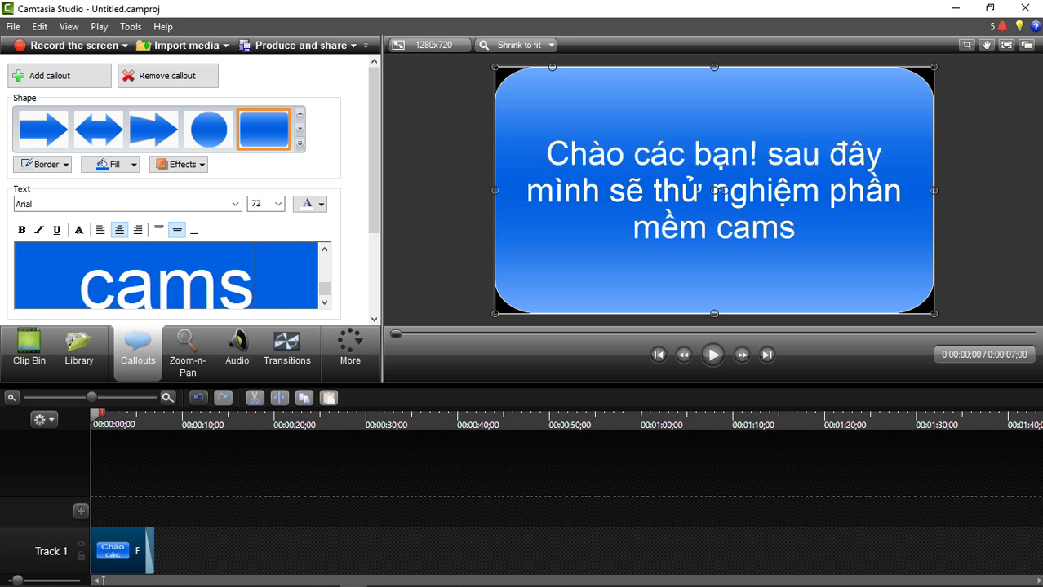
type("st")
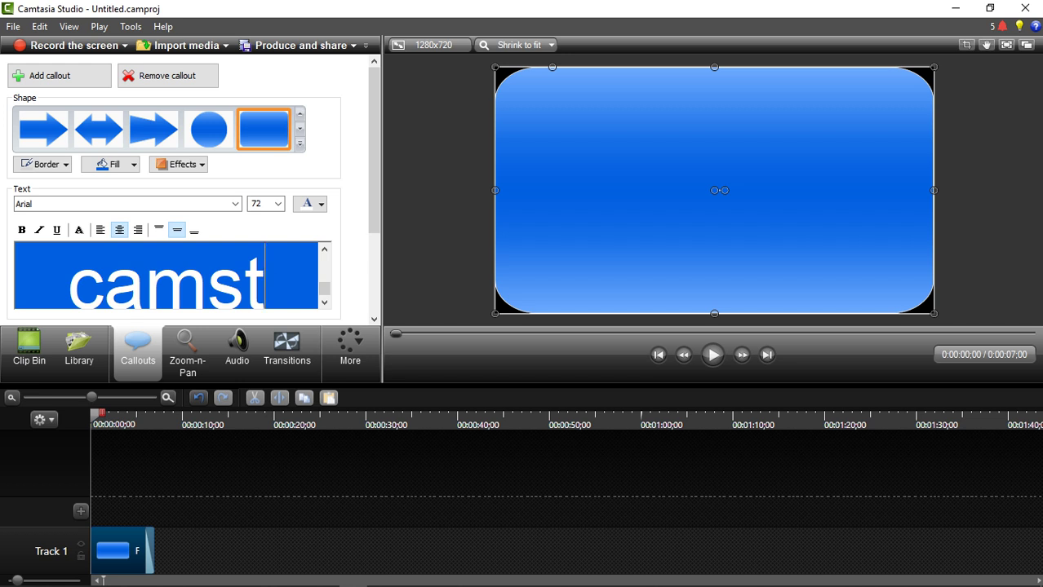
type("a")
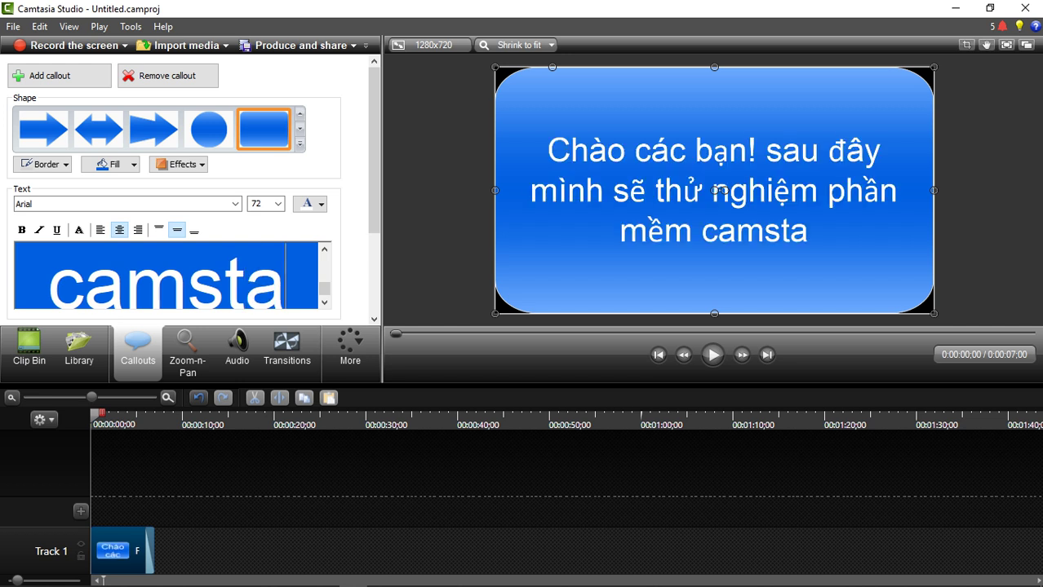
type("dd")
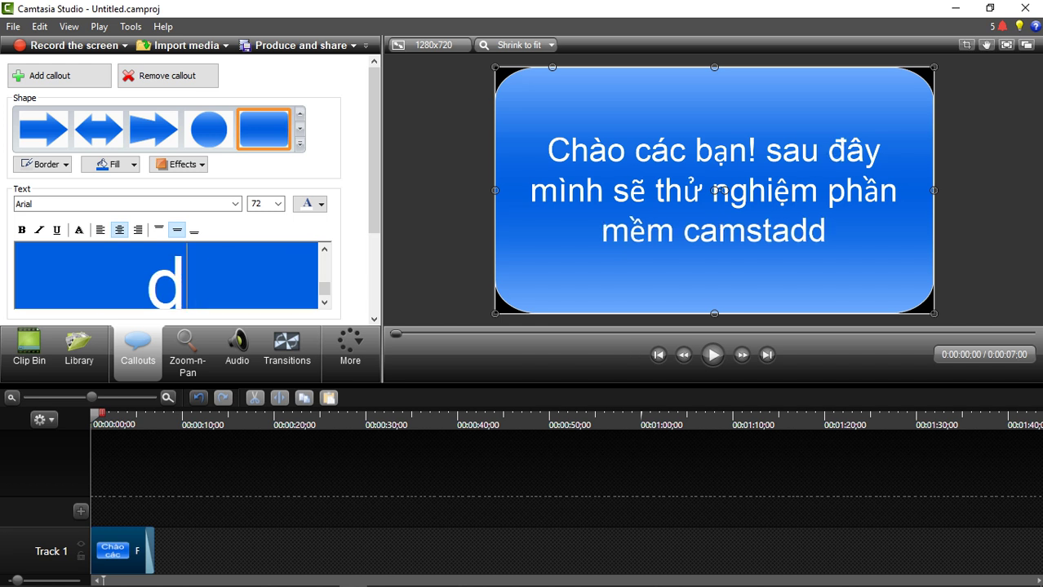
key("BackSpace")
type("i")
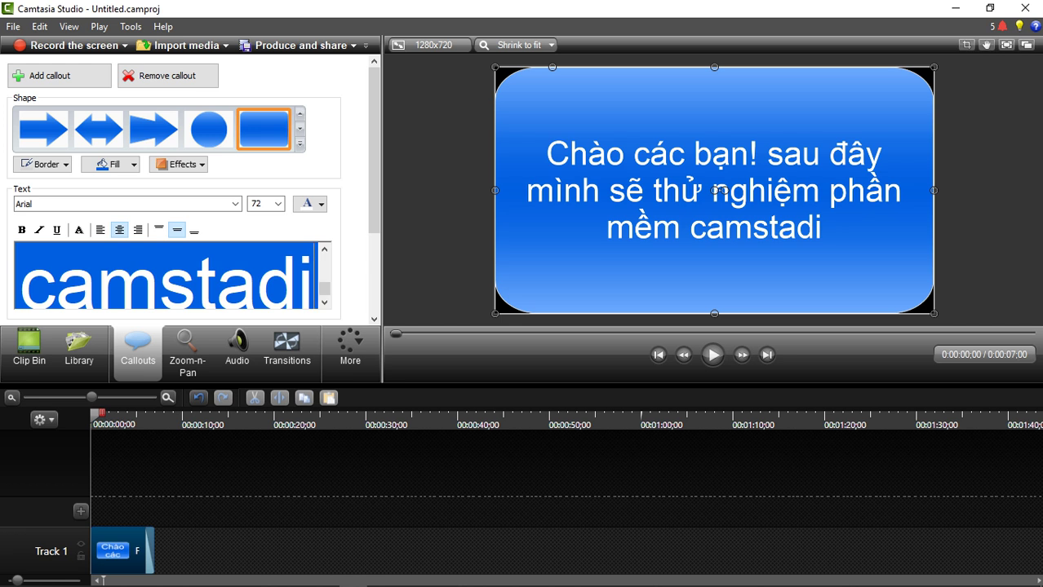
type("o")
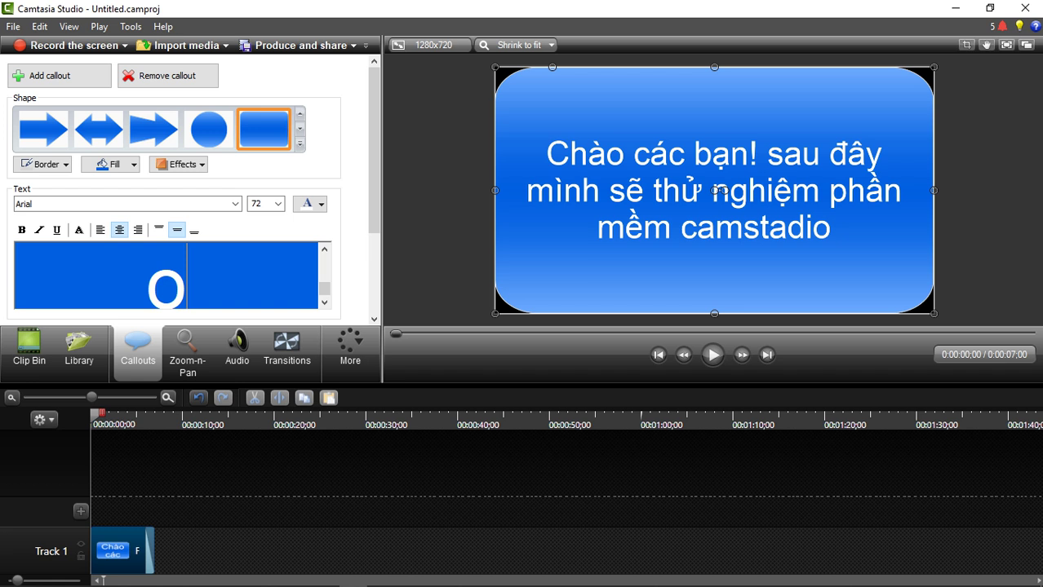
left_click(718, 190)
key("BackSpace")
mouse_move(236, 350)
key("BackSpace")
key("BackSpace")
key("BackSpace")
key("BackSpace")
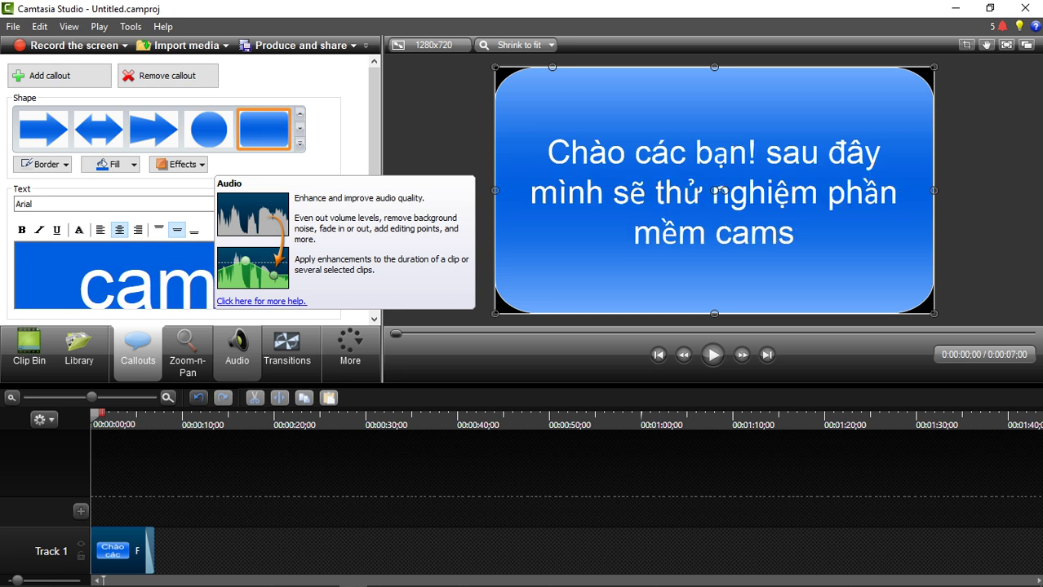
key("BackSpace")
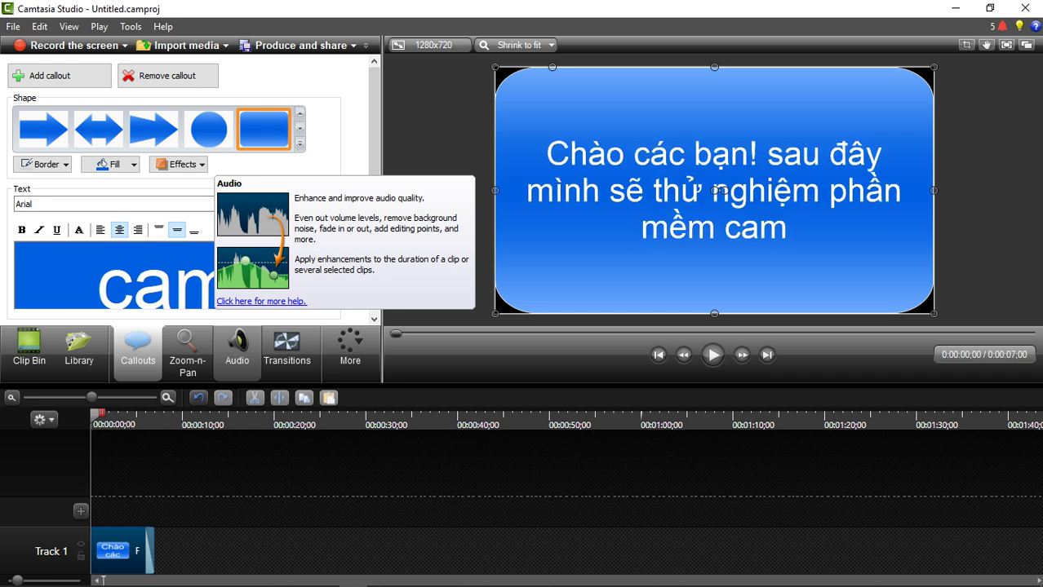
- Finish the callout's text so that it ends with "camtasia studio"
type("ta")
key("BackSpace")
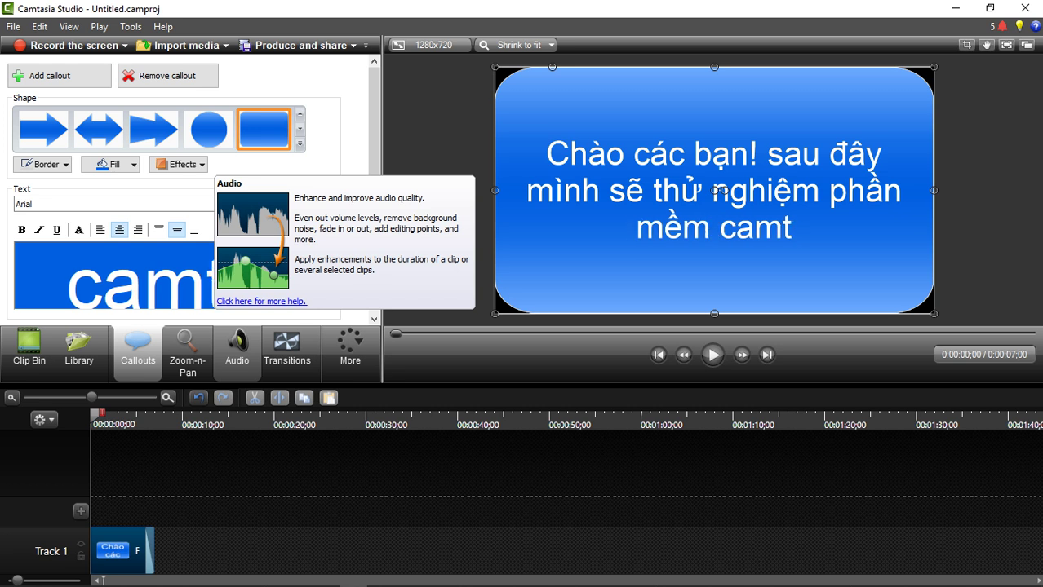
type("ái")
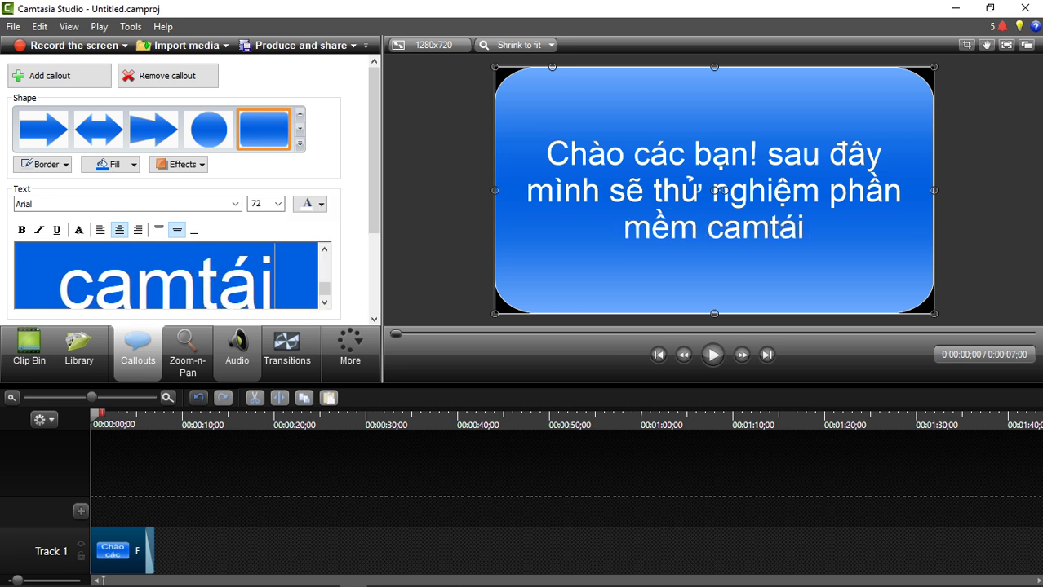
key("BackSpace")
key("BackSpace")
type("as")
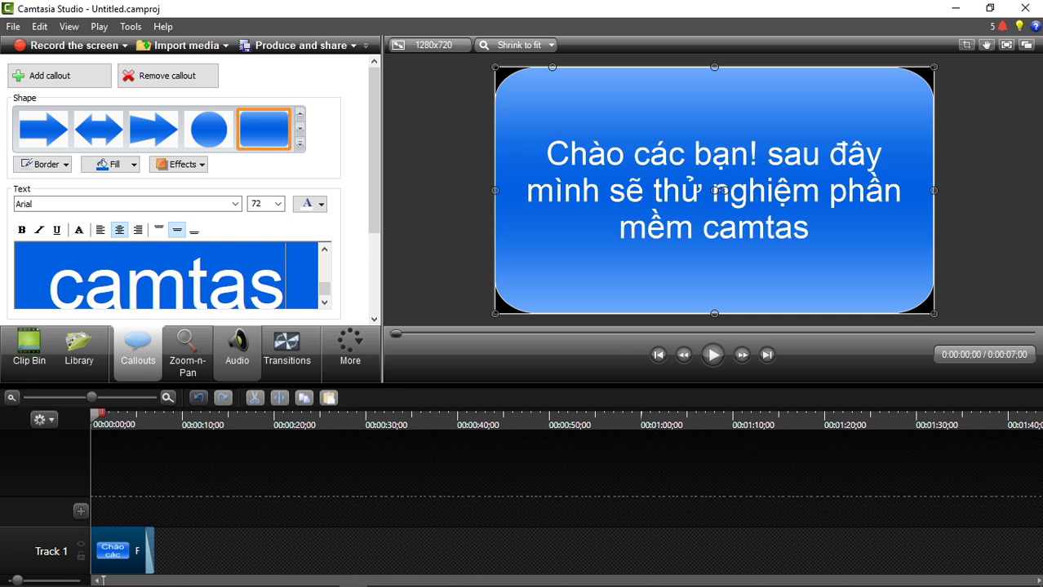
type("ia")
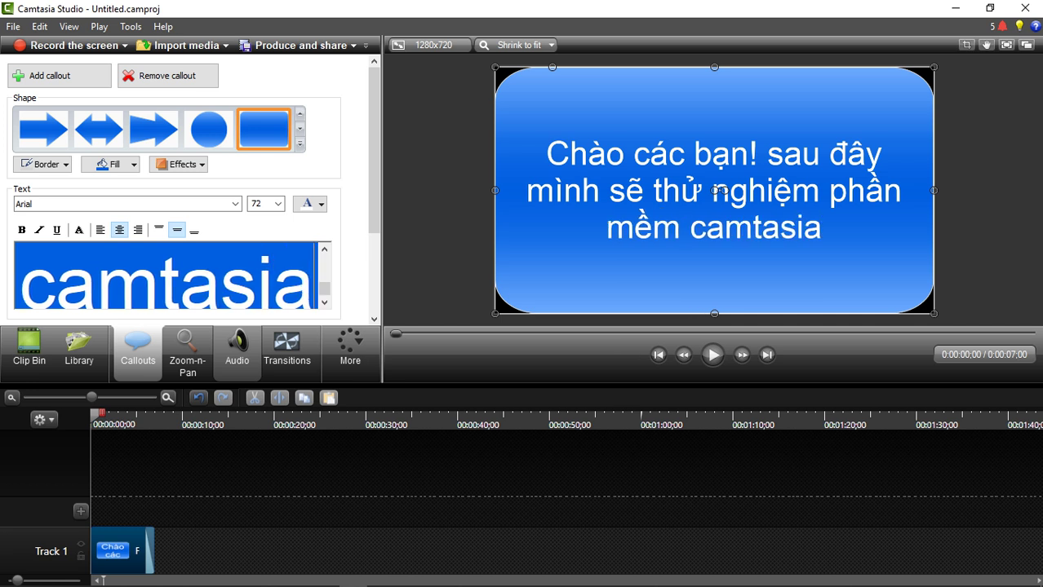
type(" stu")
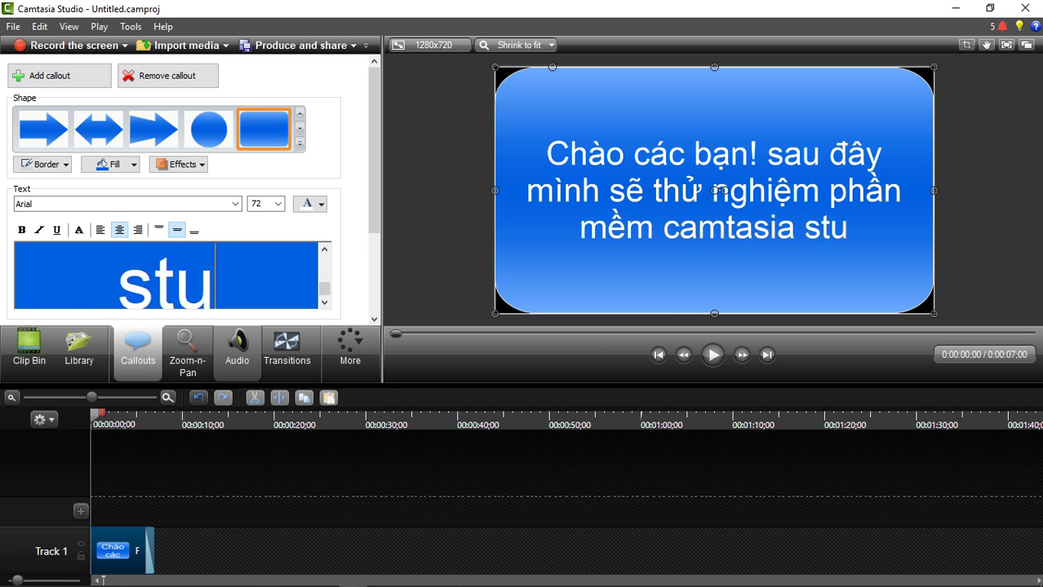
type("di")
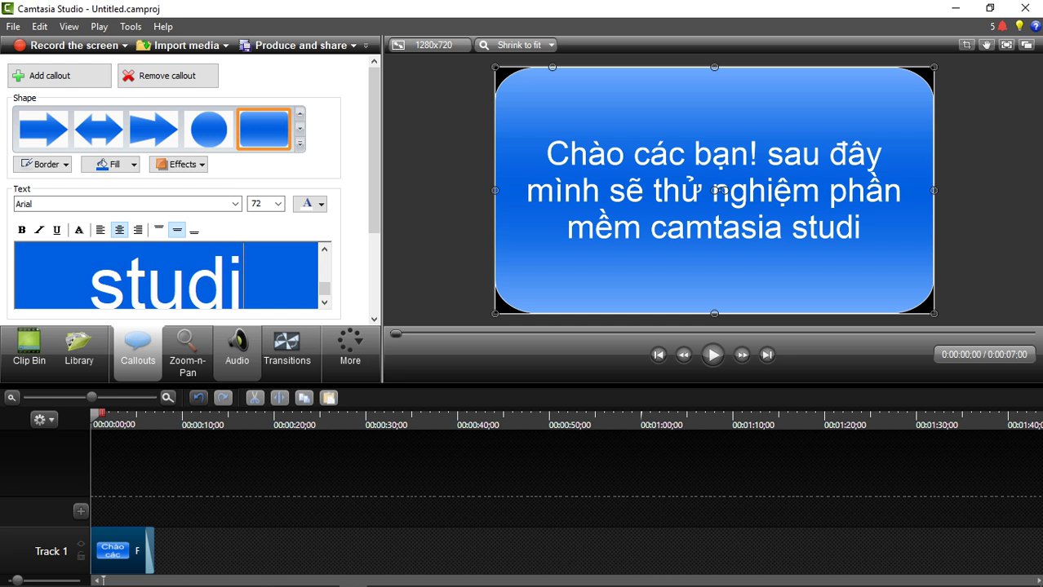
type("o")
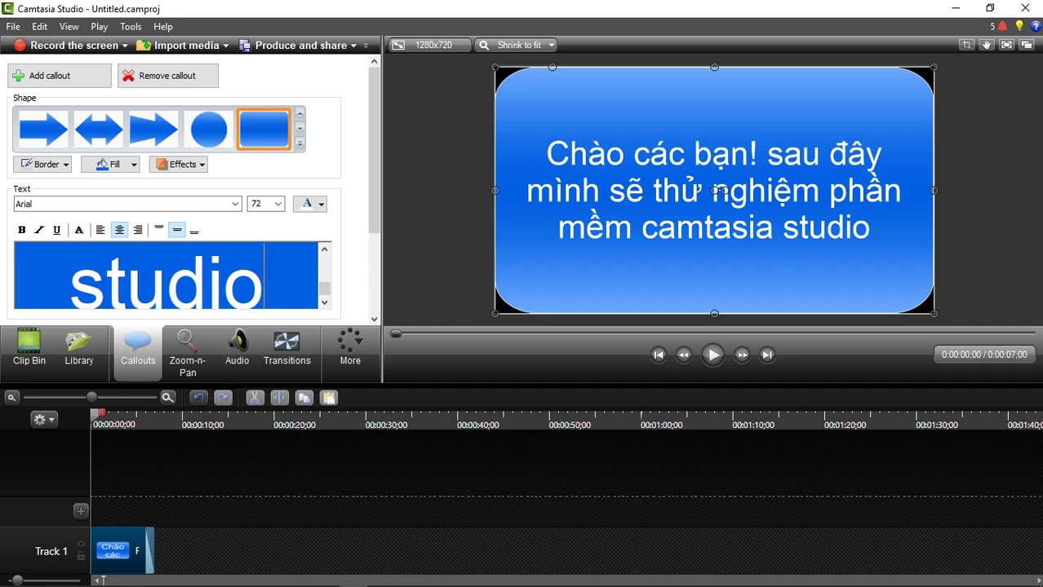
- Try bold, italic and underline formatting in the callout's text and add a text drop shadow
key("ctrl+b")
key("ctrl+i")
key("ctrl+i")
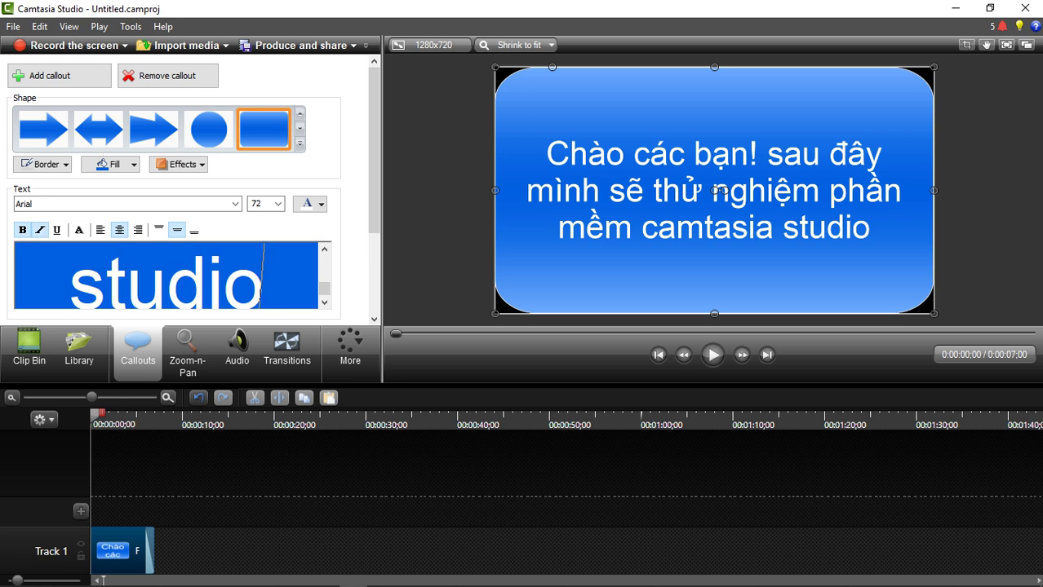
key("ctrl+u")
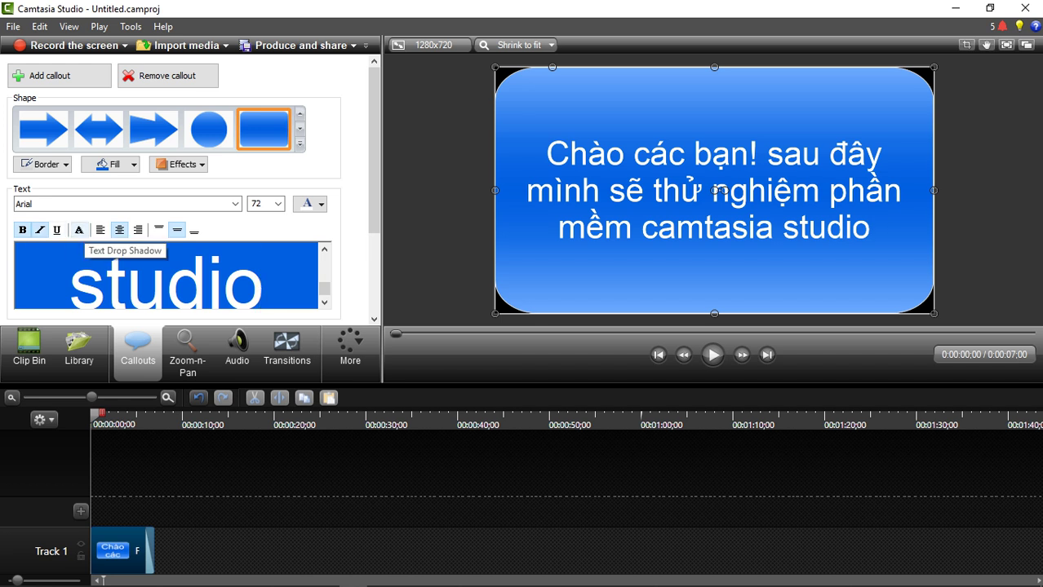
left_click(79, 229)
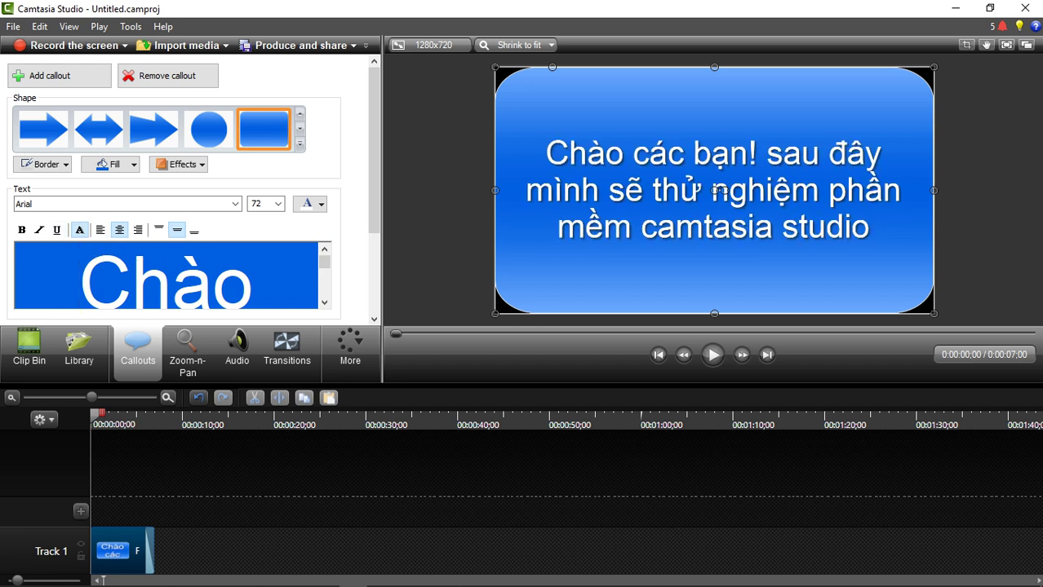
- Try to apply italic and a red font colour to the callout's text
left_click(39, 231)
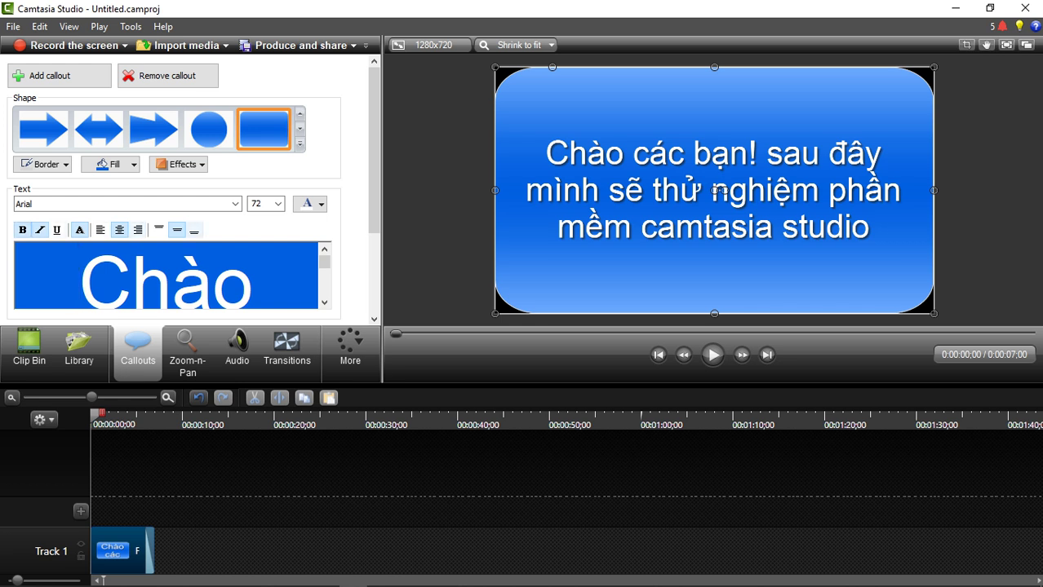
left_click(321, 204)
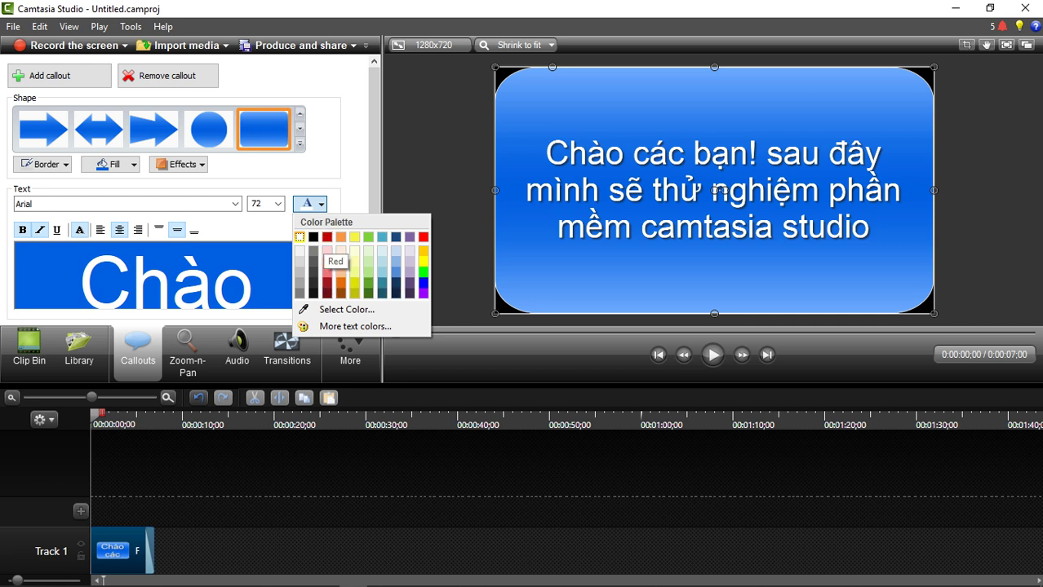
left_click(327, 238)
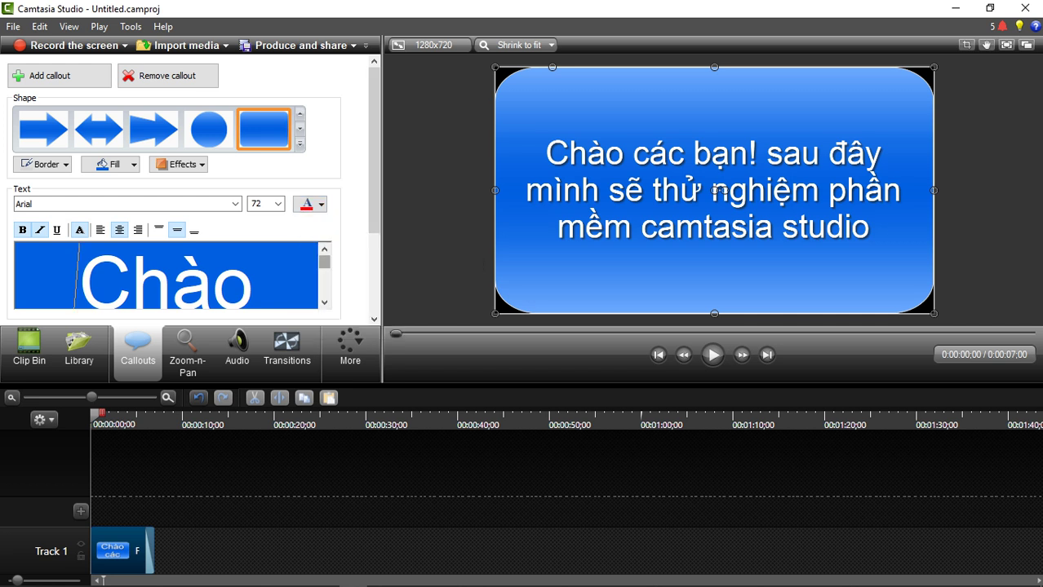
- Colour the callout's entire text red and make it bold and italic
key("ctrl+a")
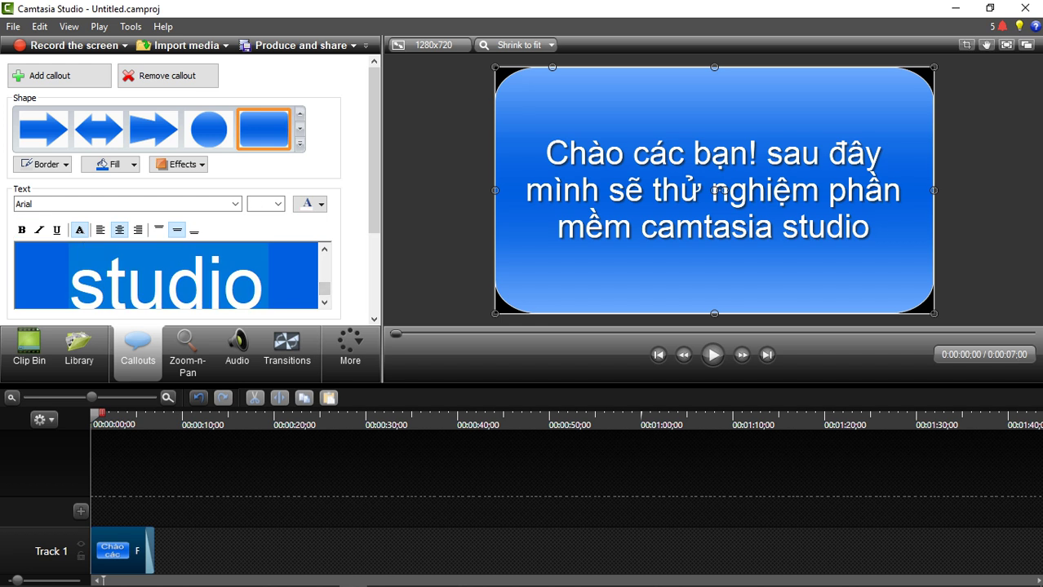
left_click(321, 204)
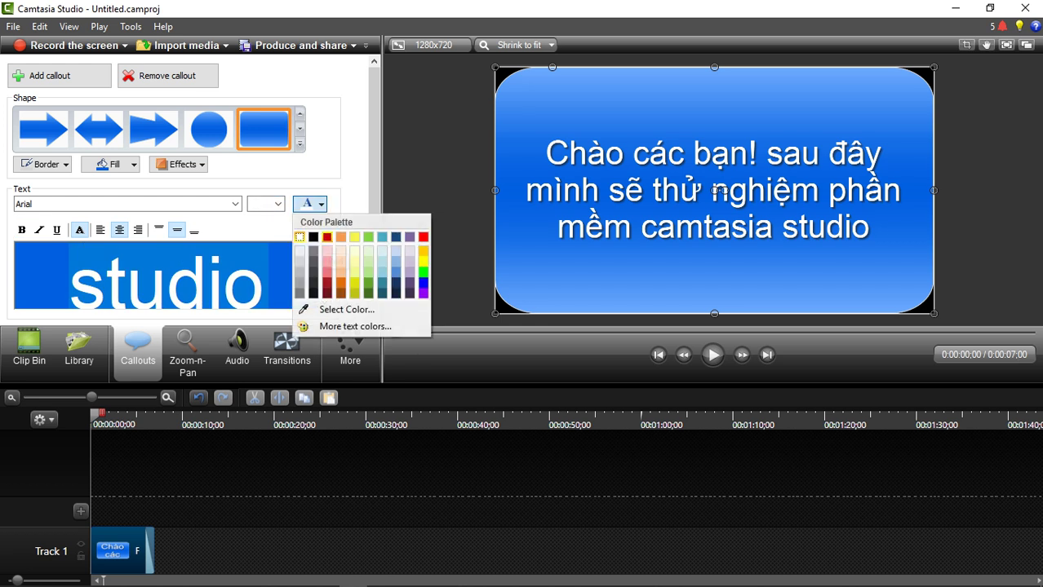
left_click(326, 237)
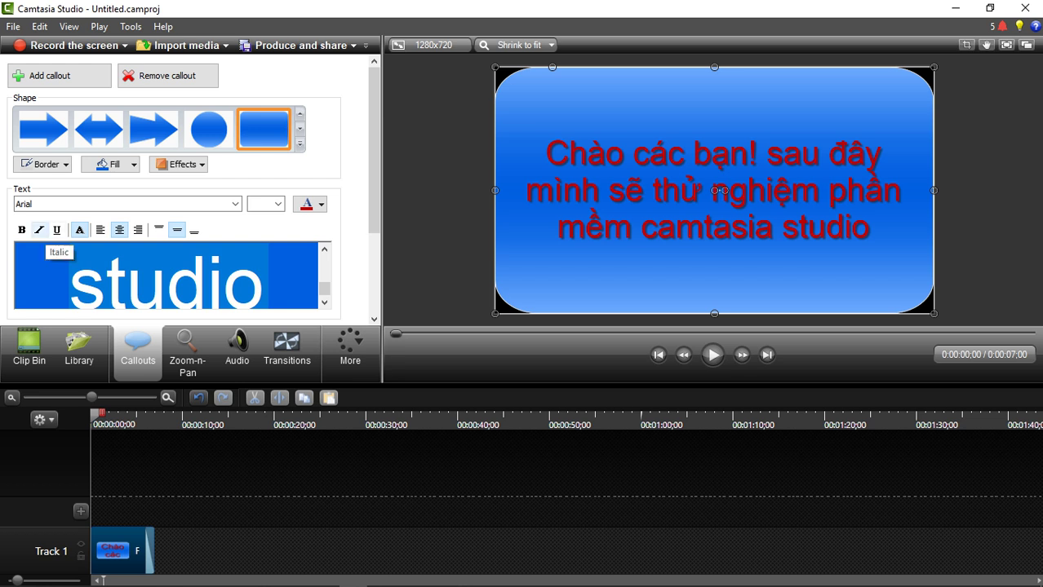
left_click(39, 229)
left_click(22, 230)
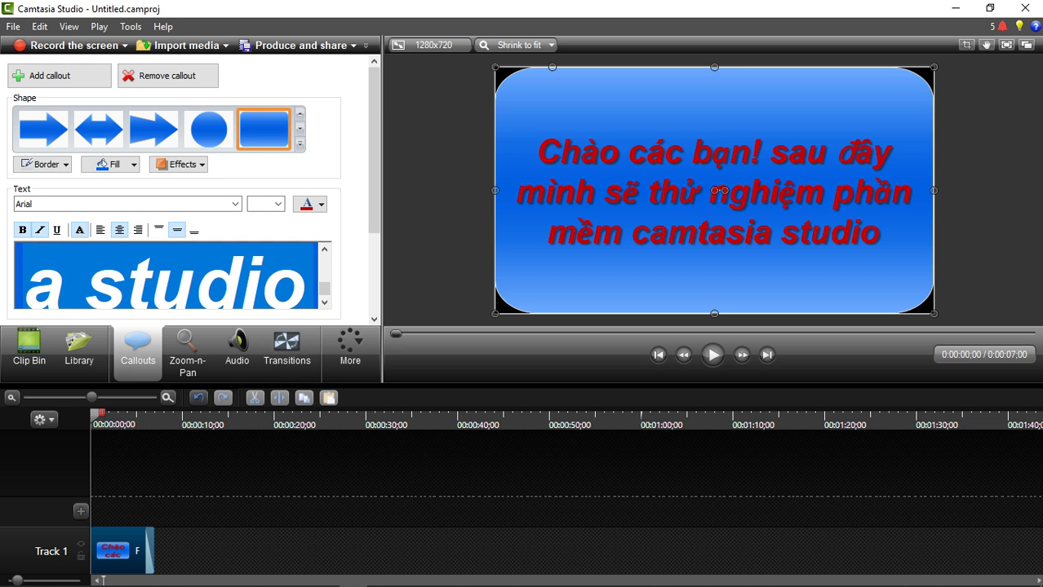
- Try the fourth effect style on the callout and settle on the second style
left_click(178, 164)
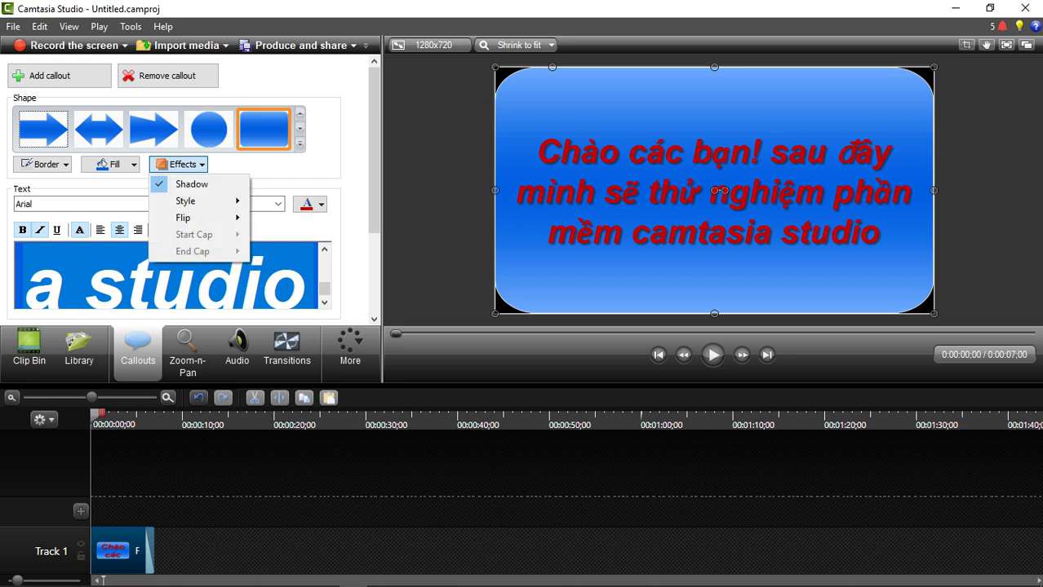
left_click(178, 164)
left_click(178, 164)
mouse_move(186, 201)
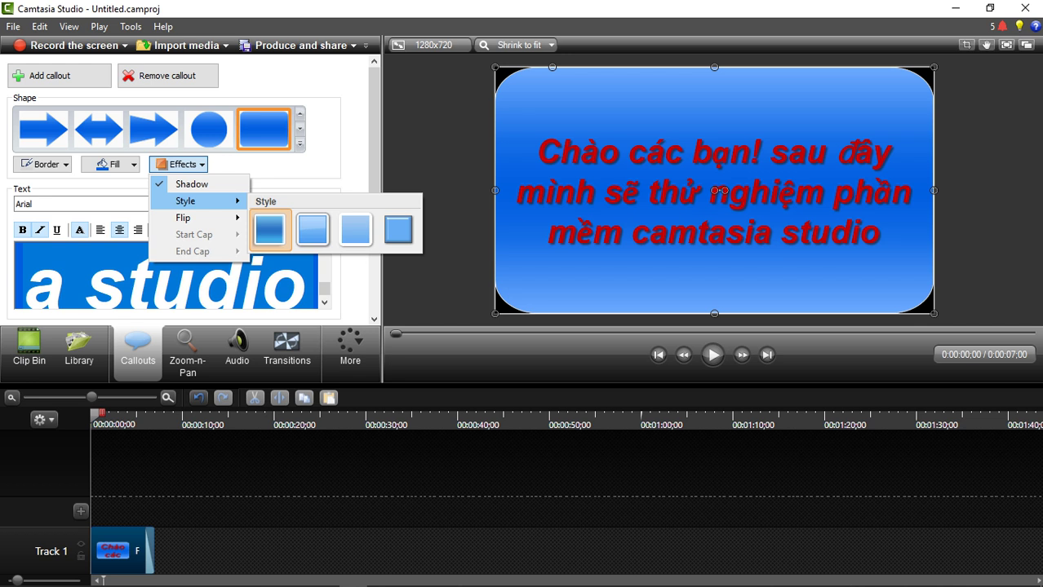
left_click(398, 230)
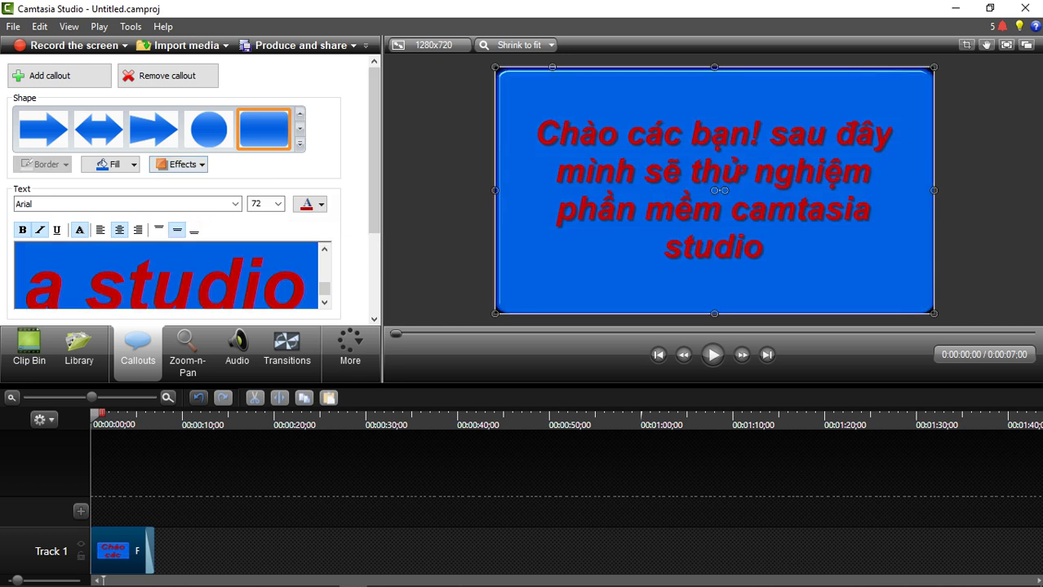
left_click(178, 164)
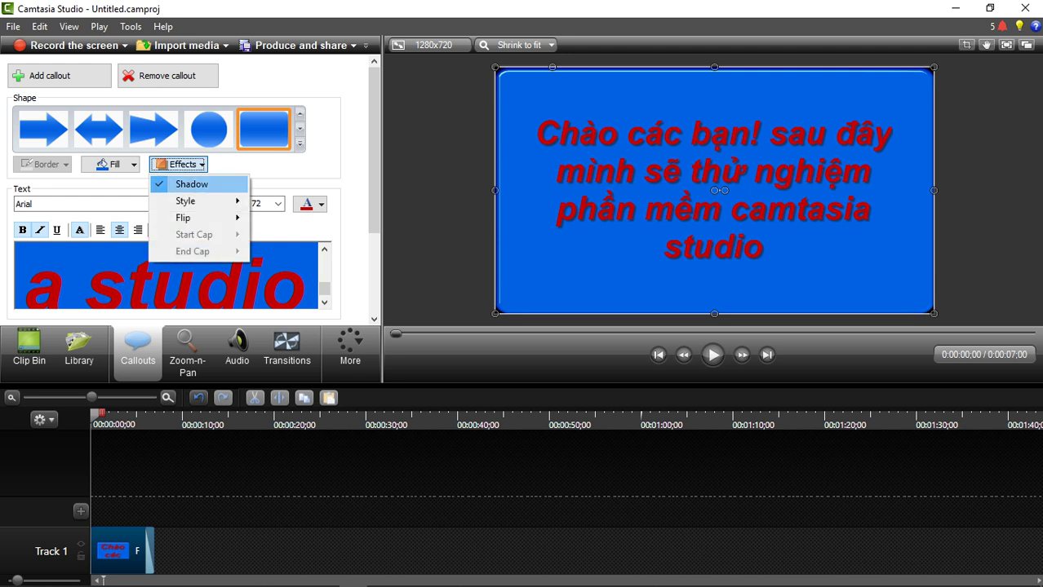
mouse_move(186, 201)
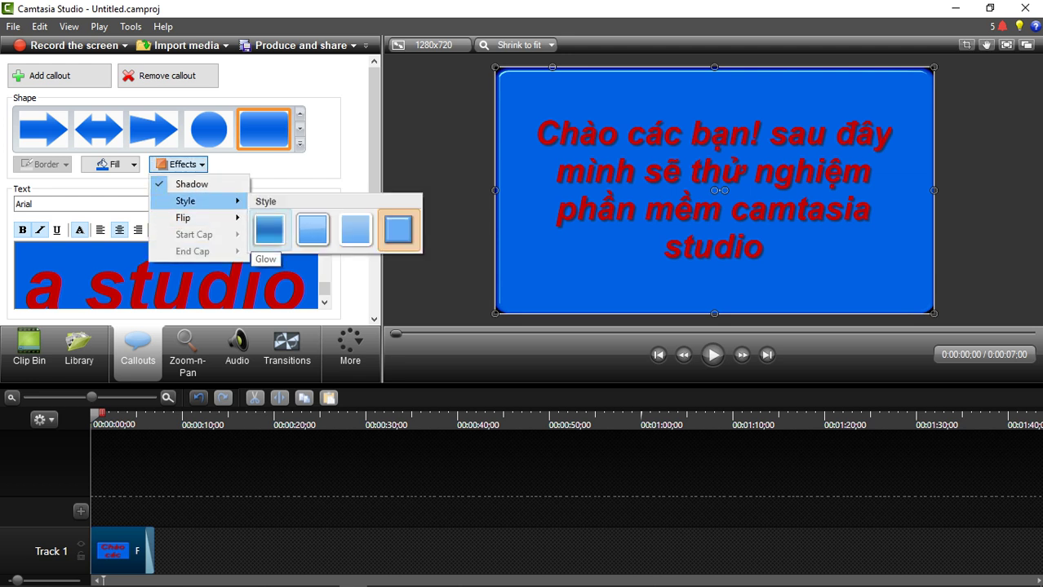
left_click(313, 229)
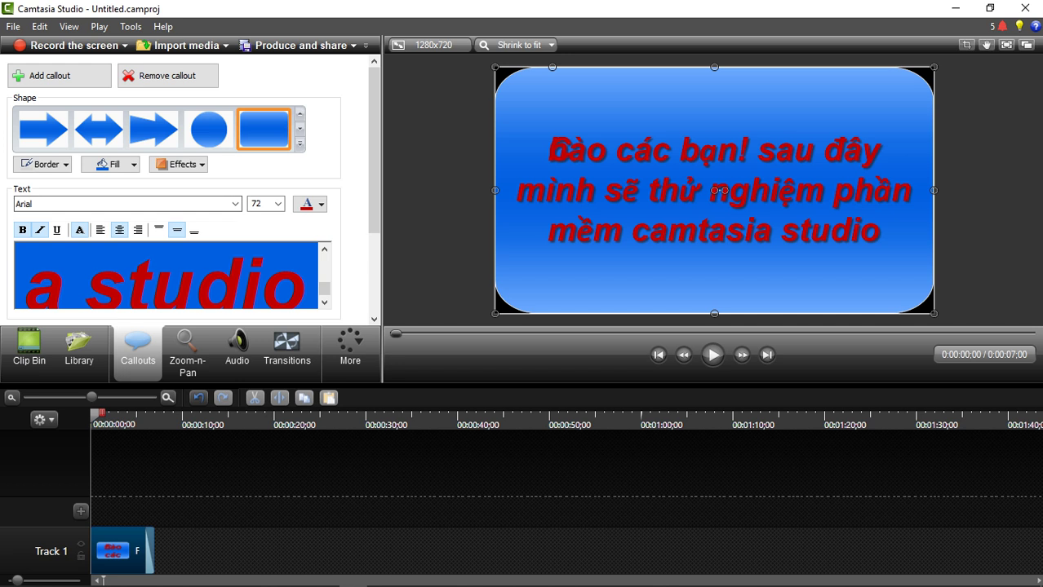
- Try a light red fill on the callout and settle on a dark orange fill
left_click(114, 164)
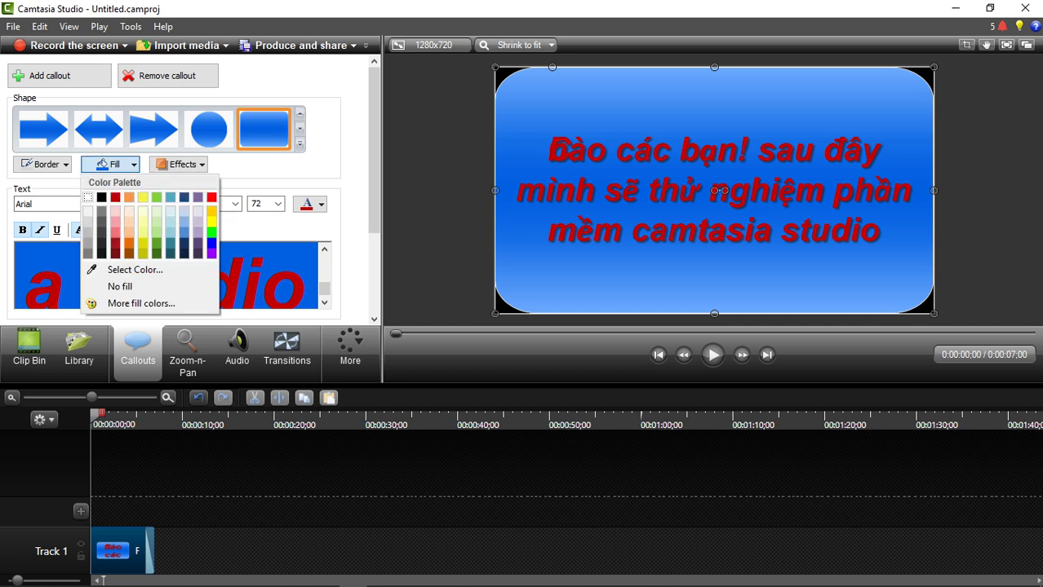
left_click(115, 223)
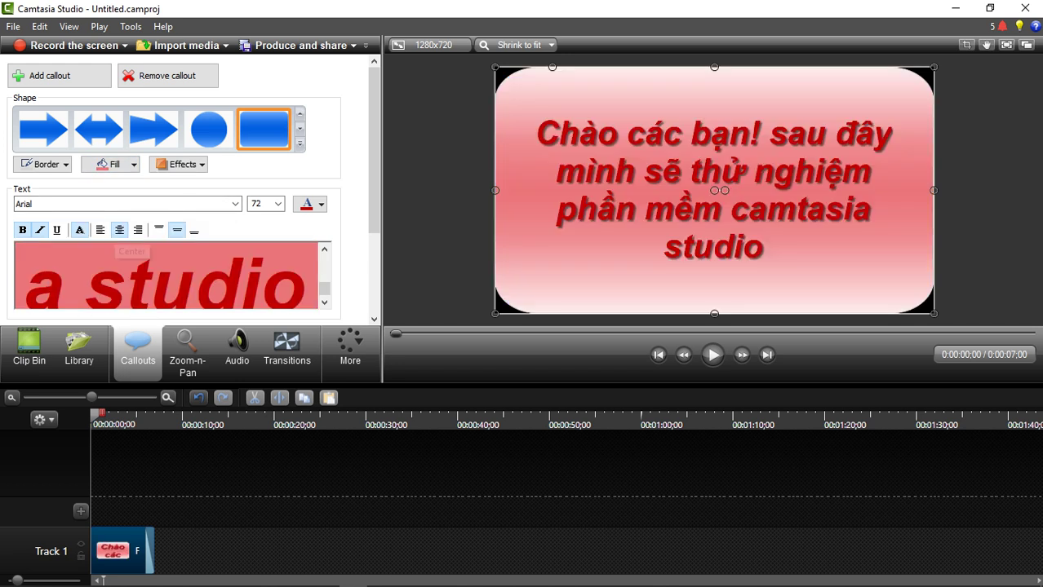
left_click(114, 164)
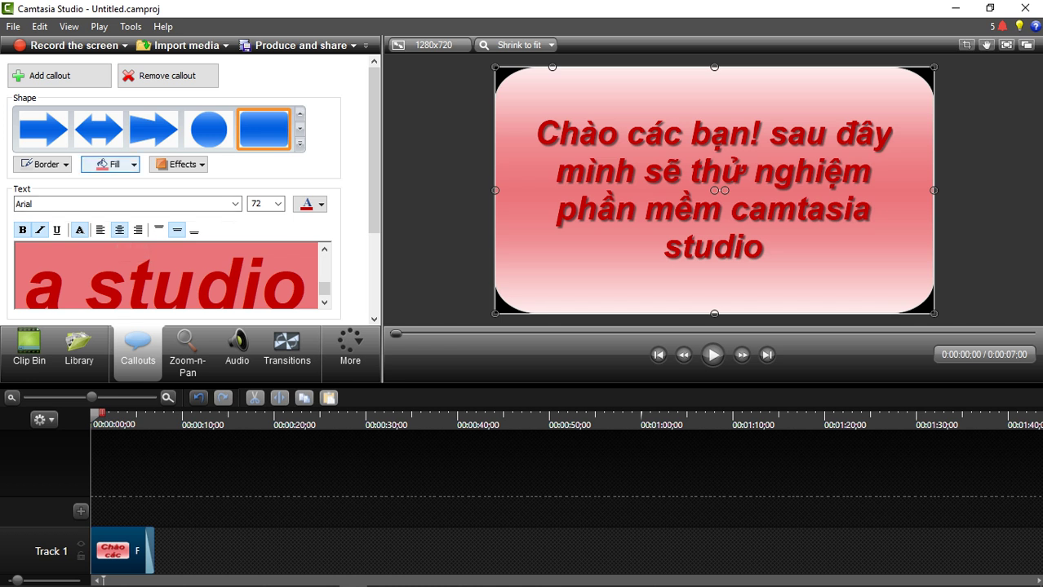
left_click(129, 244)
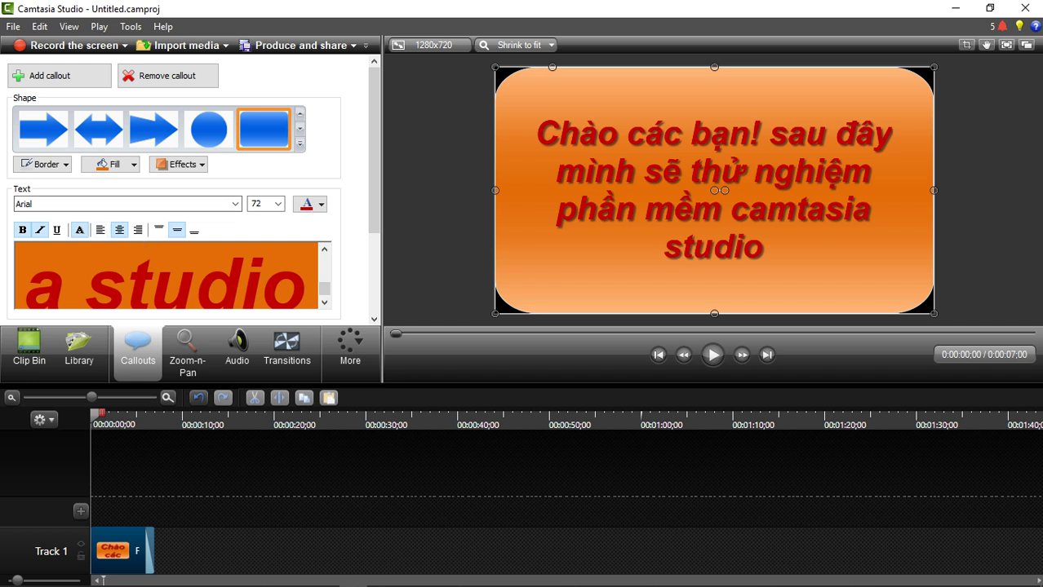
- Try white and dark red for the callout's border and settle on yellow
left_click(42, 164)
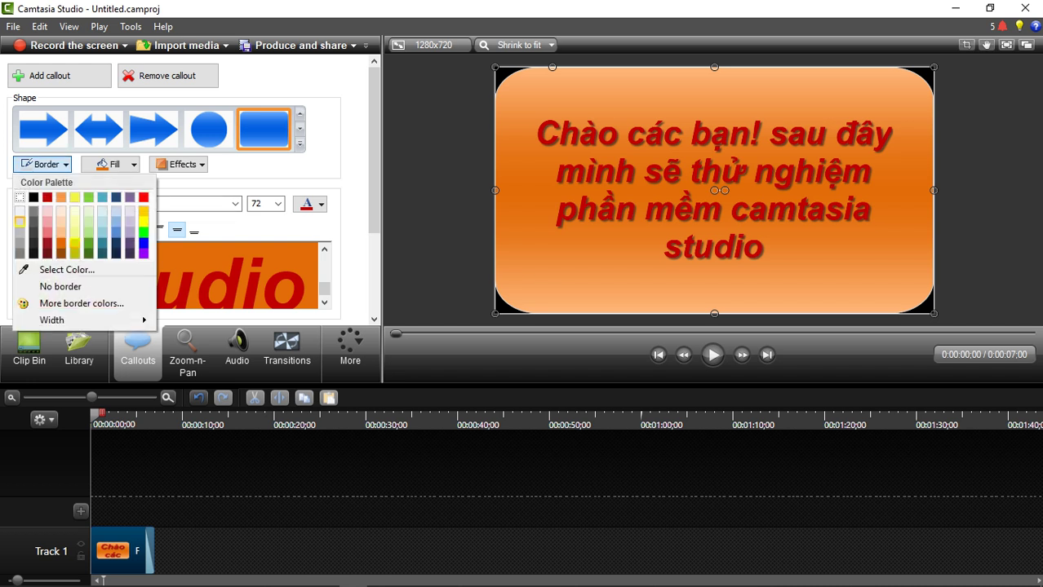
left_click(20, 197)
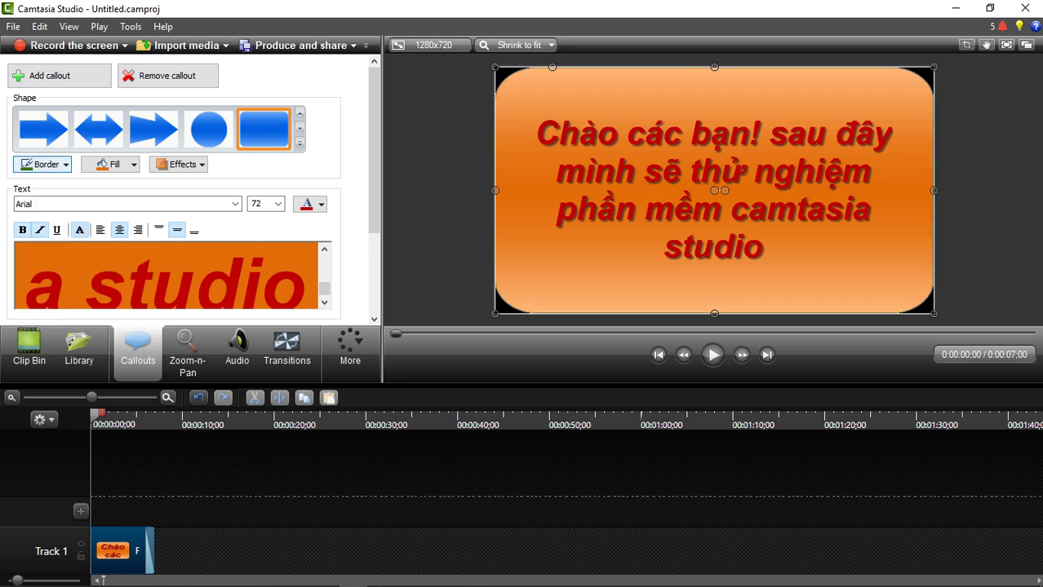
left_click(43, 164)
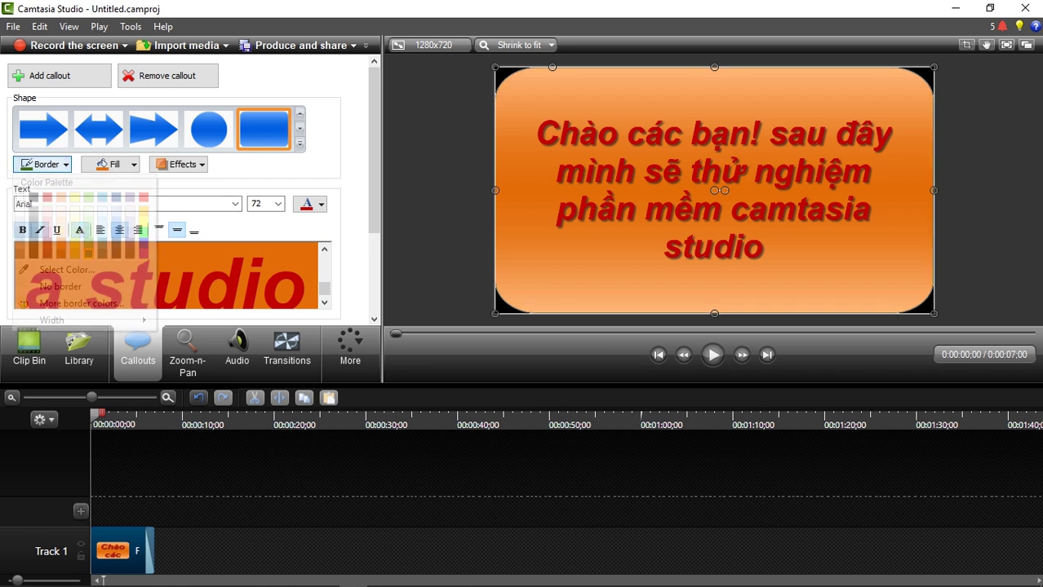
left_click(47, 198)
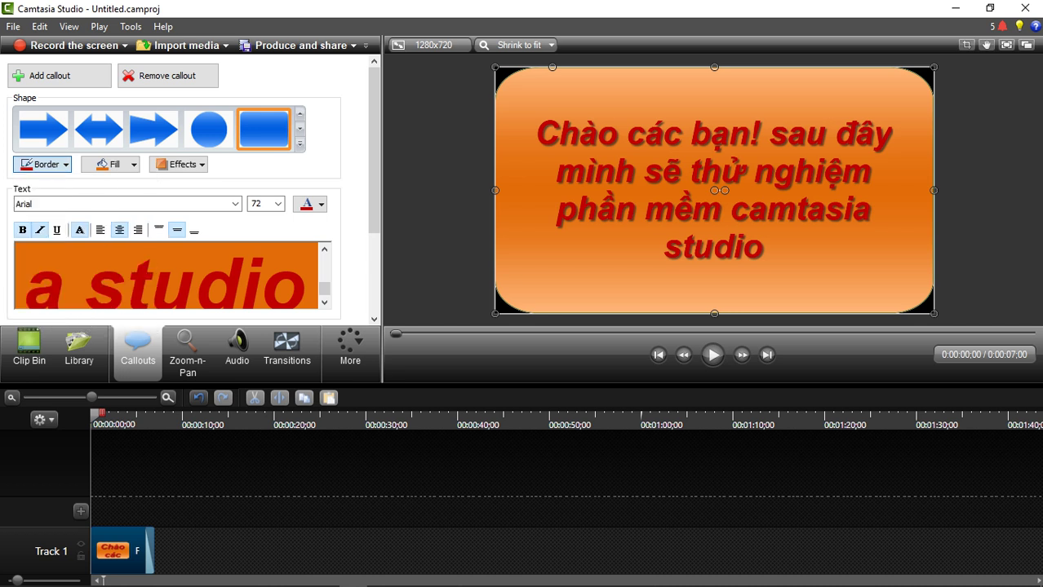
left_click(43, 164)
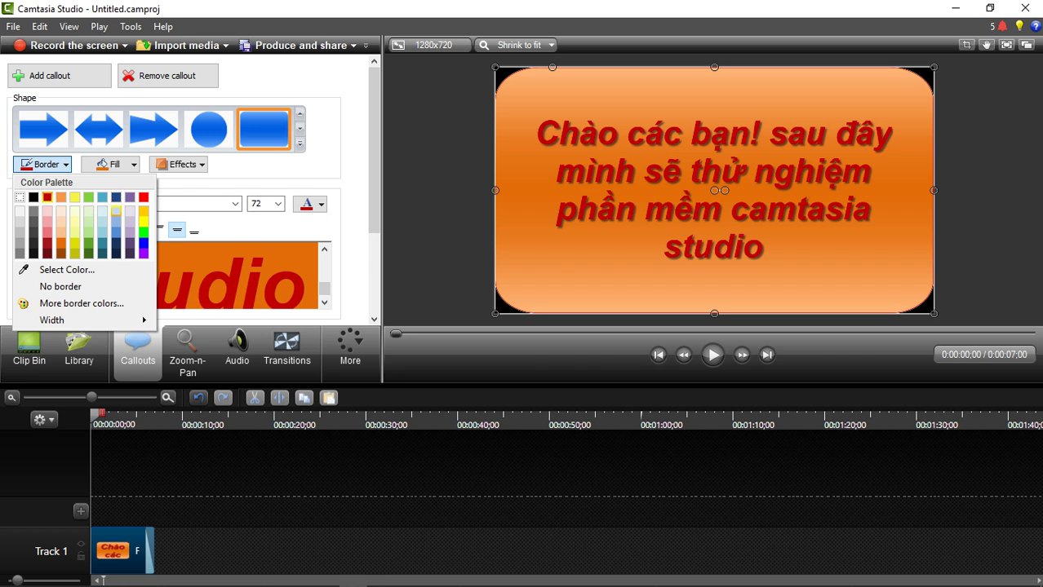
left_click(142, 214)
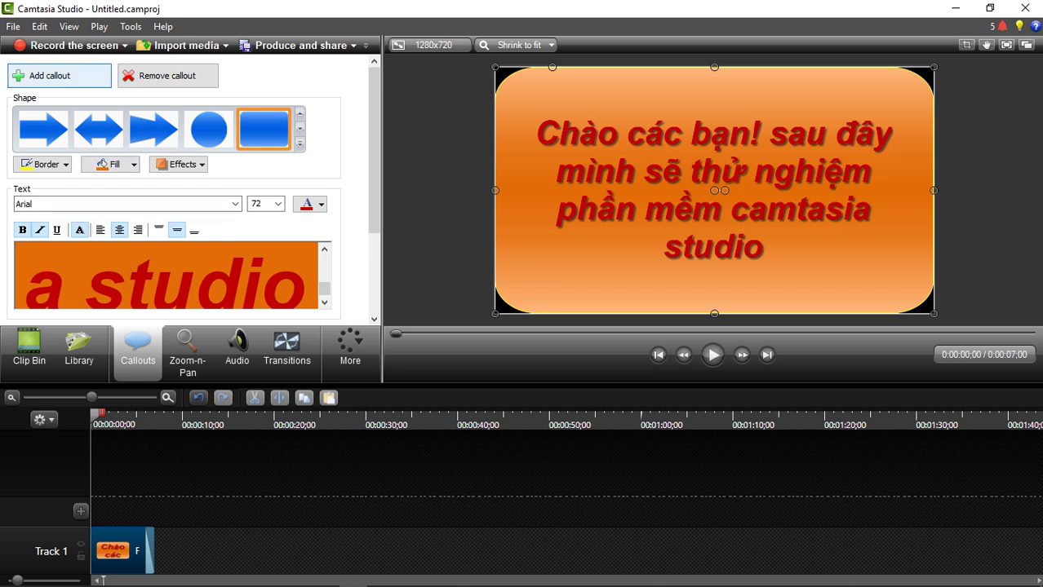
- Add a second callout to the canvas and remove it again
left_click(49, 75)
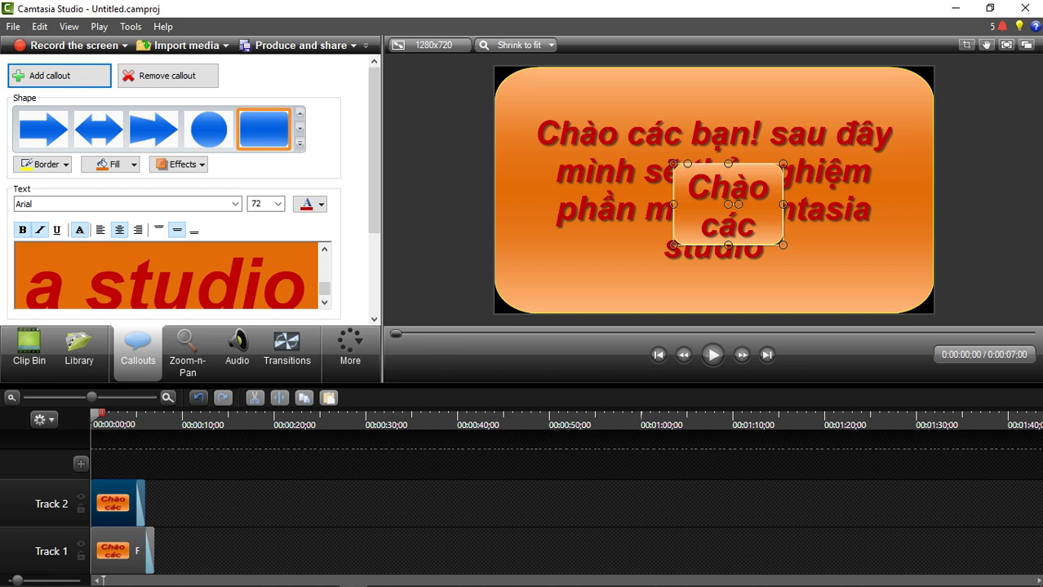
left_click(167, 75)
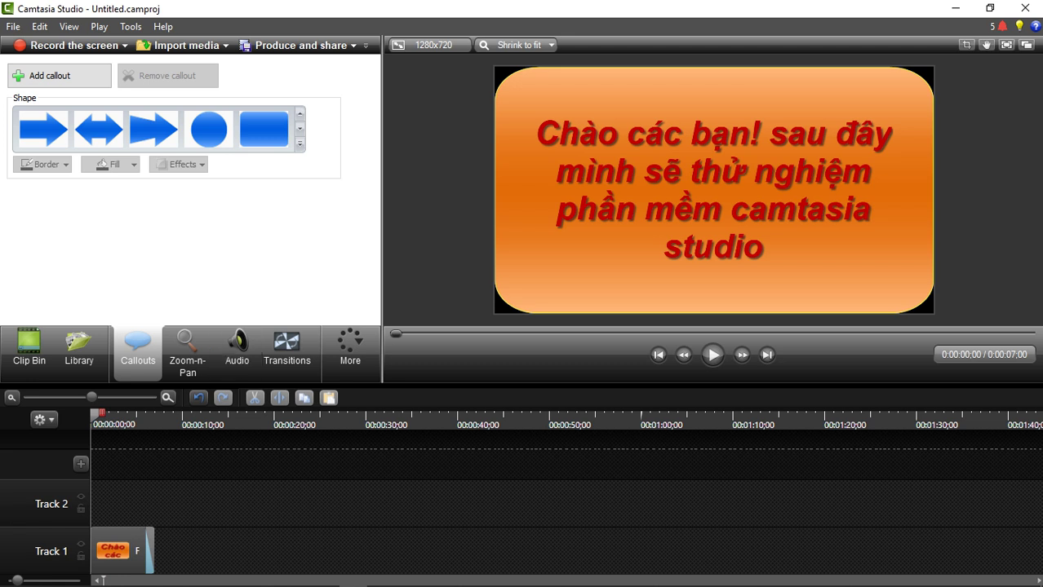
mouse_move(522, 585)
mouse_move(123, 584)
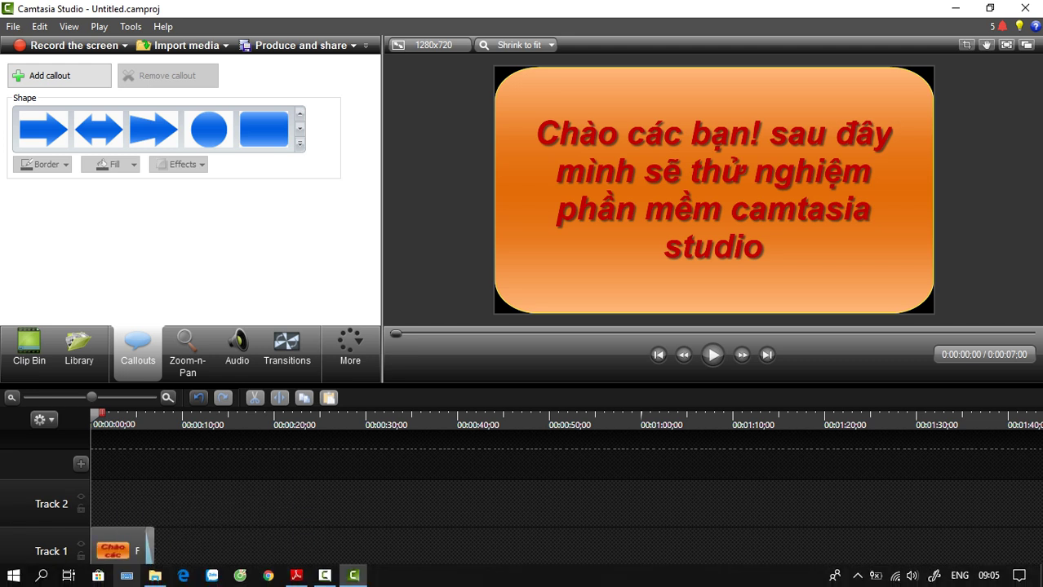